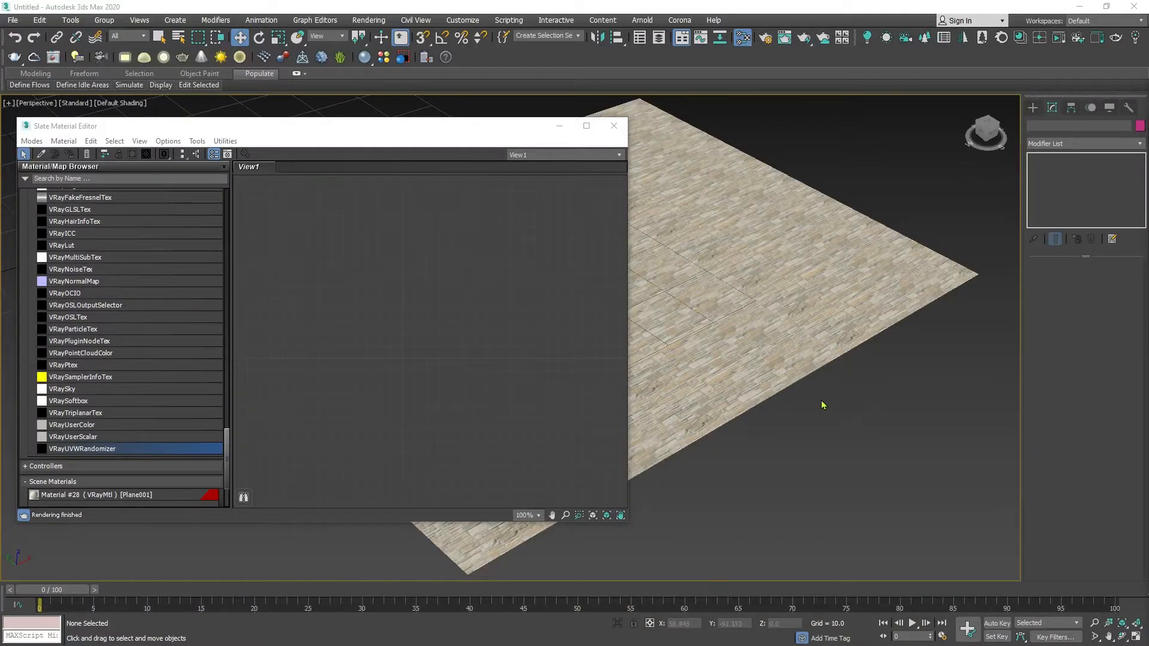
Add a VRayMtl material to the node view and place it with room for map nodes before its inputs
{"action": "left_click", "coordinate": [490, 272]}
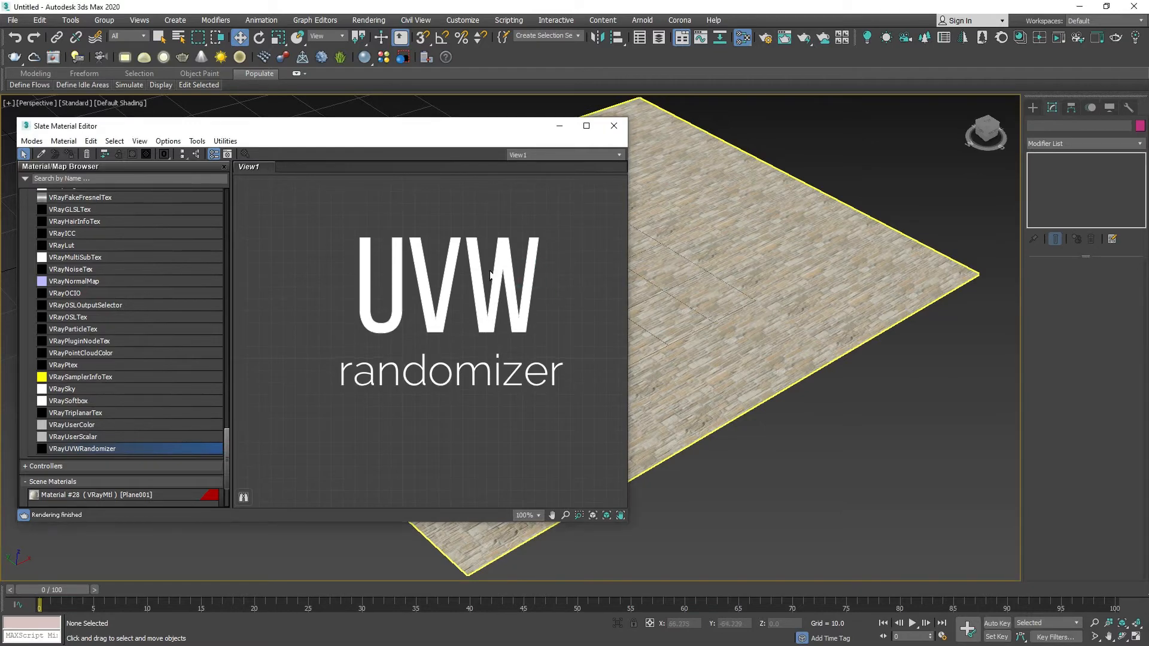
{"action": "left_click_drag", "start_coordinate": [226, 446], "coordinate": [245, 273]}
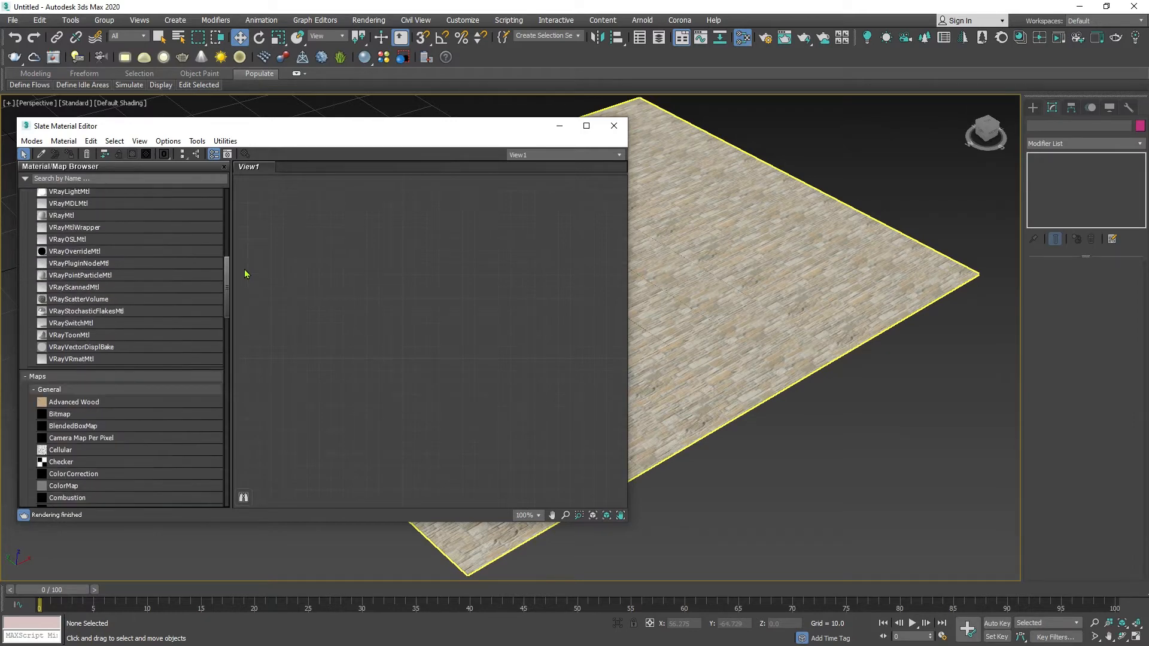
{"action": "double_click", "coordinate": [142, 214]}
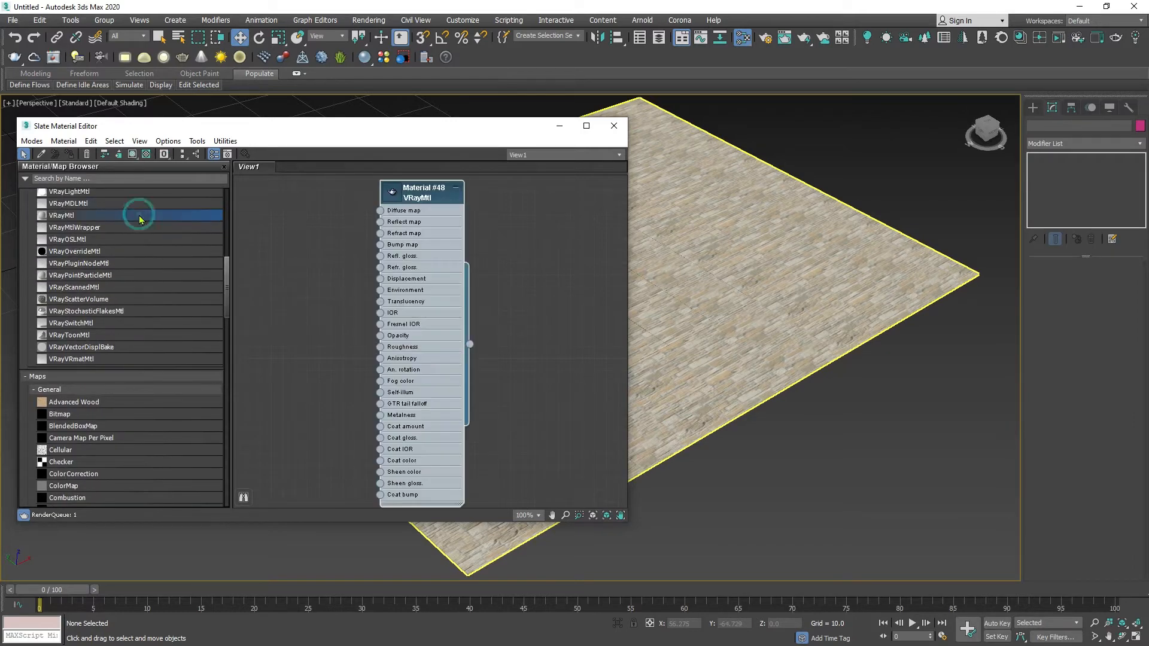
{"action": "left_click_drag", "start_coordinate": [420, 198], "coordinate": [540, 197]}
{"action": "left_click", "coordinate": [432, 229]}
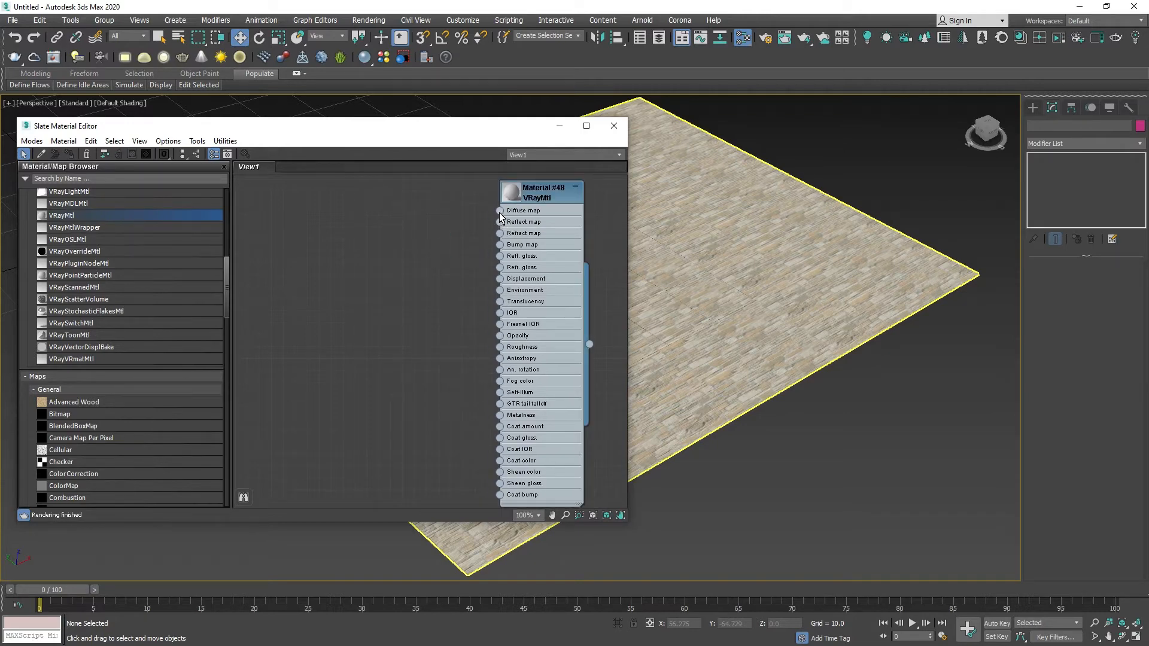
Connect a VRayBitmap map to the diffuse map input of the new VRayMtl
{"action": "left_click", "coordinate": [499, 212]}
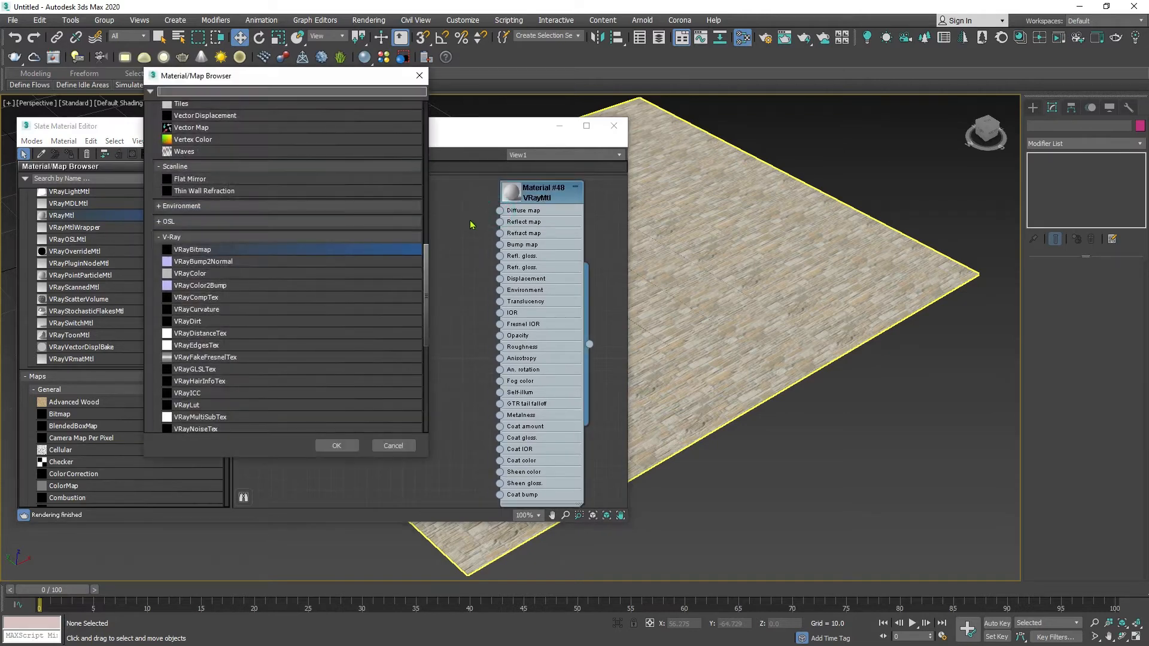
{"action": "double_click", "coordinate": [232, 251]}
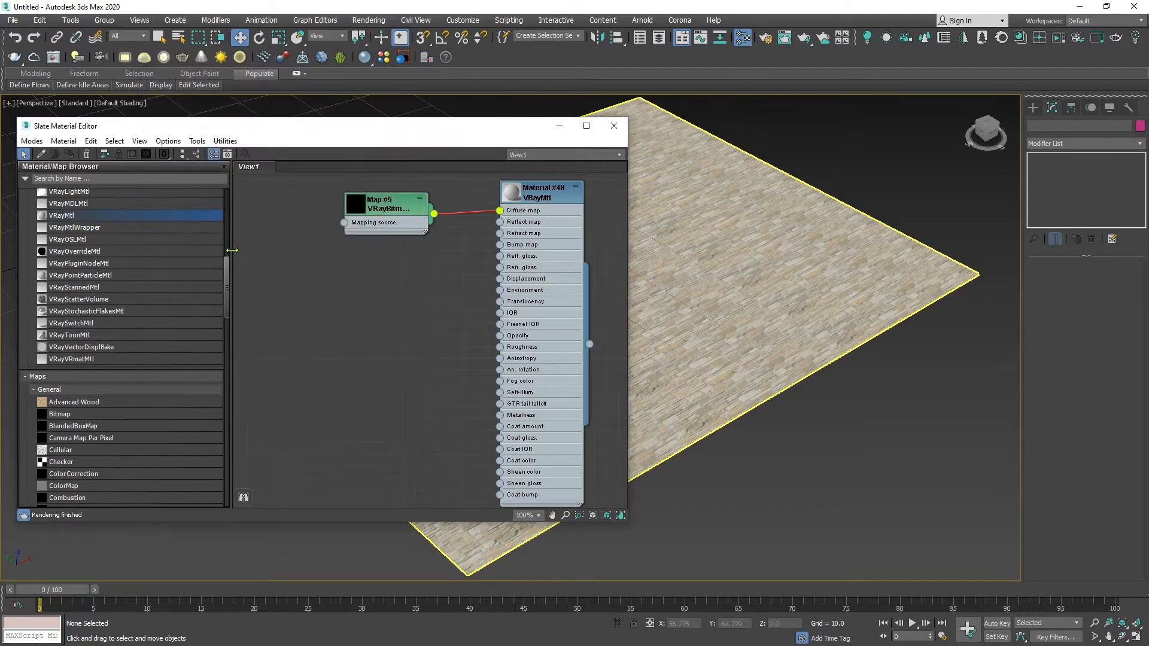
{"action": "double_click", "coordinate": [359, 206]}
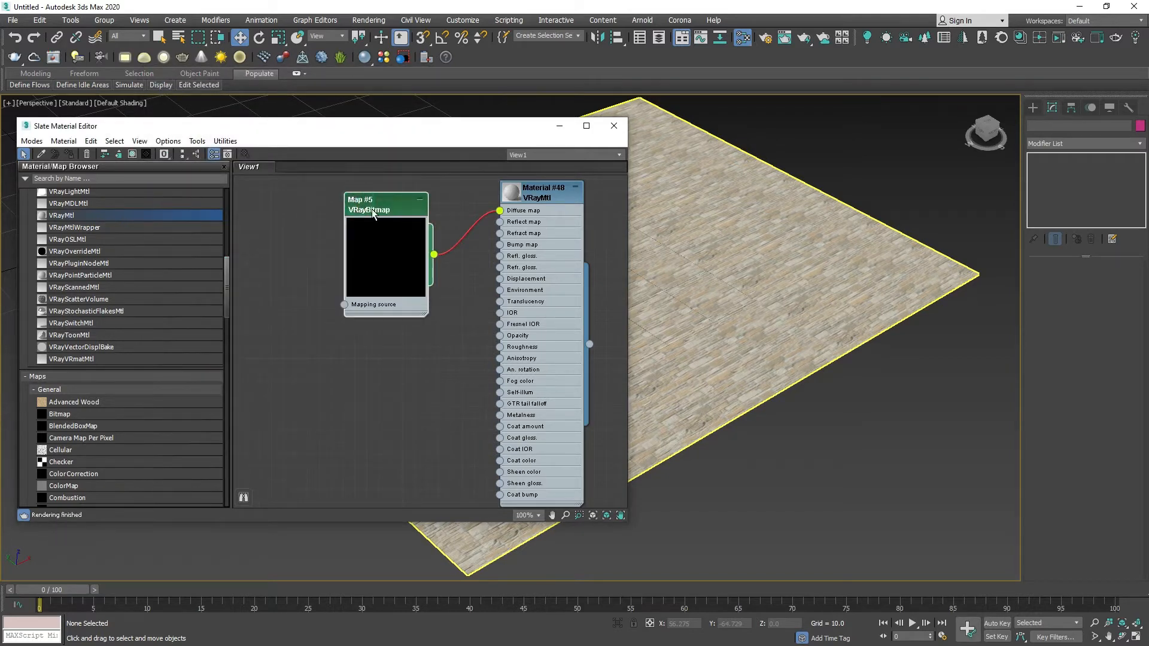
{"action": "double_click", "coordinate": [416, 250]}
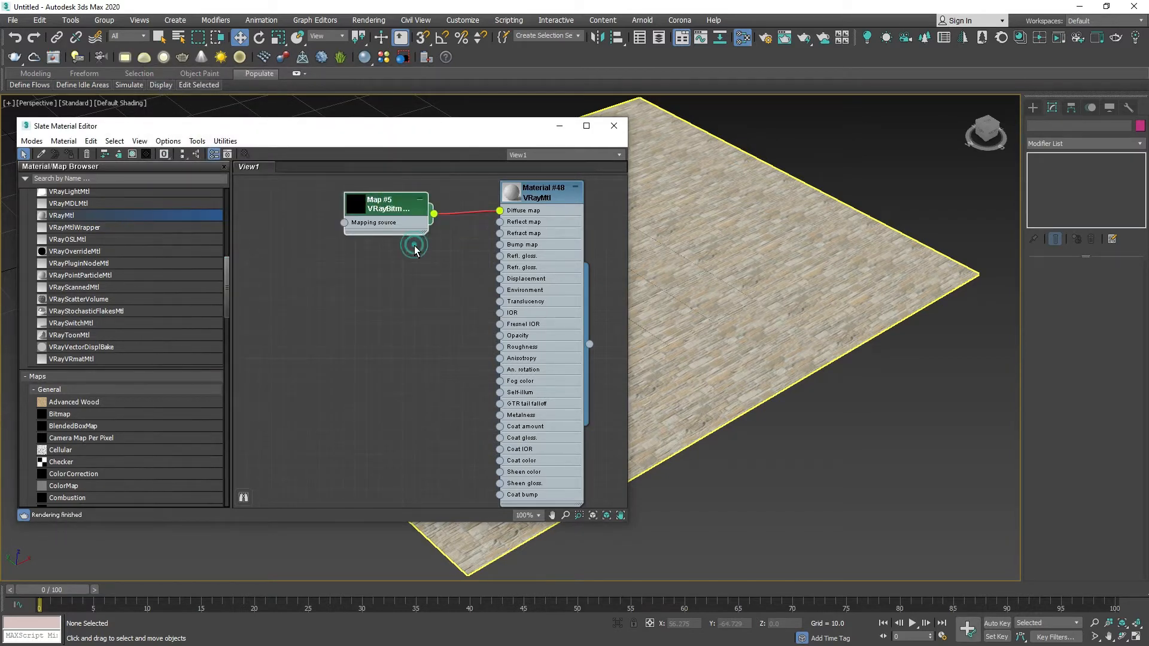
Load Stone Facade.jpg from the STONE folder as the VRayBitmap's image and move its parameters clear of the nodes
{"action": "double_click", "coordinate": [501, 212]}
{"action": "left_click_drag", "start_coordinate": [440, 309], "coordinate": [701, 221]}
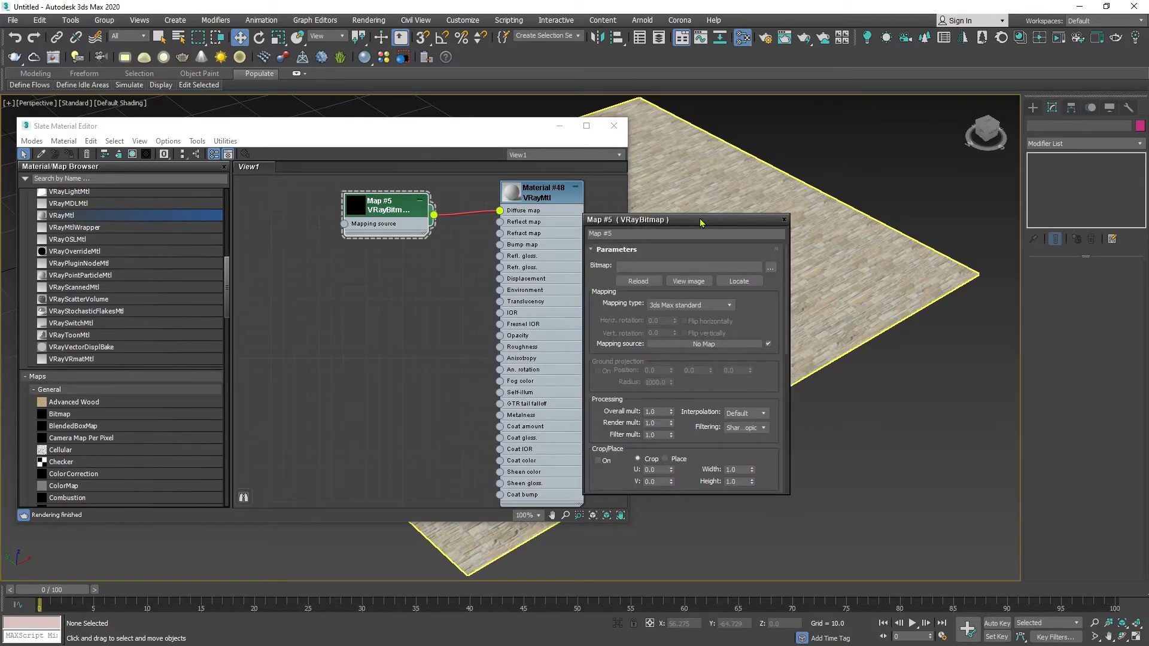
{"action": "left_click", "coordinate": [771, 267]}
{"action": "left_click", "coordinate": [595, 283]}
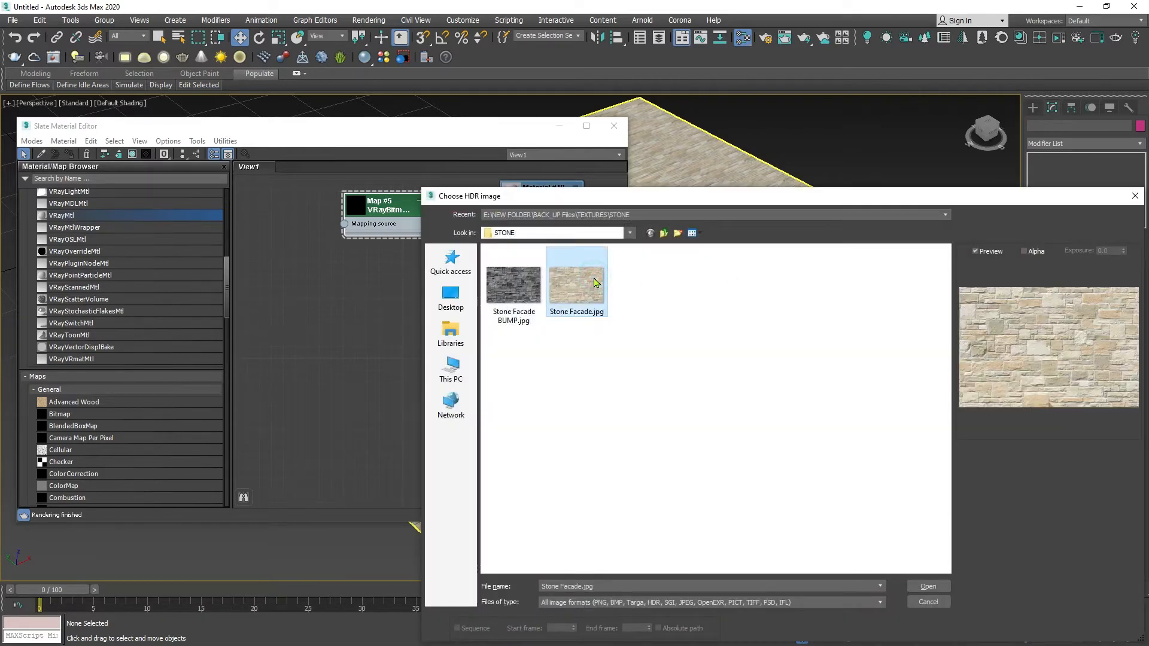
{"action": "double_click", "coordinate": [595, 283]}
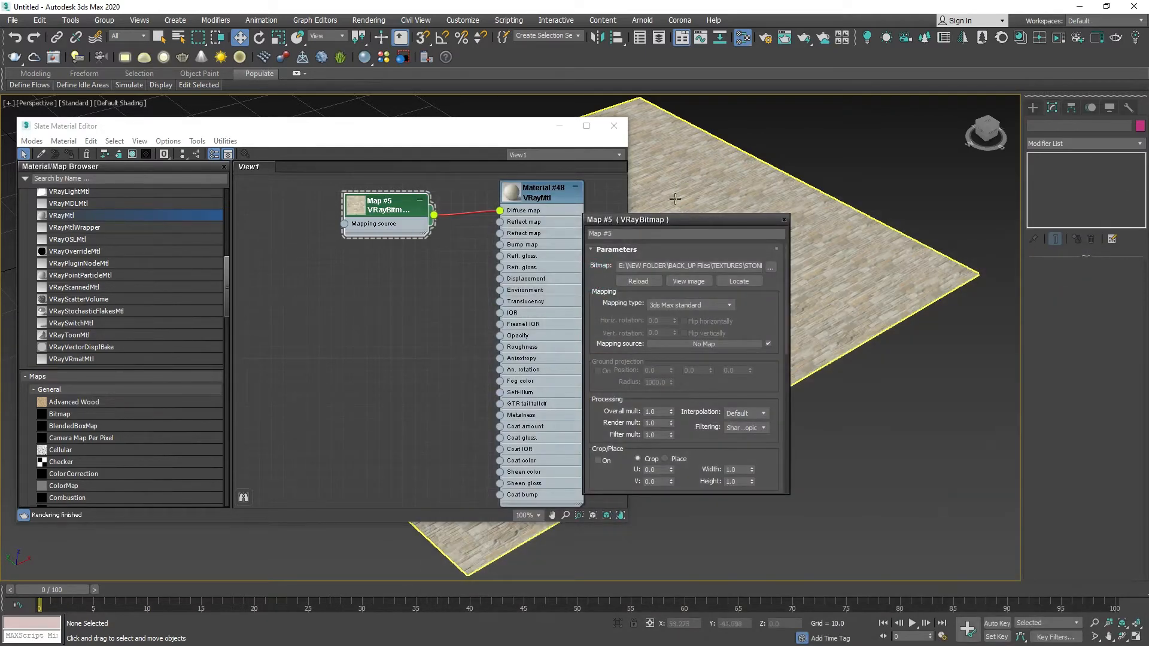
{"action": "left_click_drag", "start_coordinate": [686, 223], "coordinate": [968, 77]}
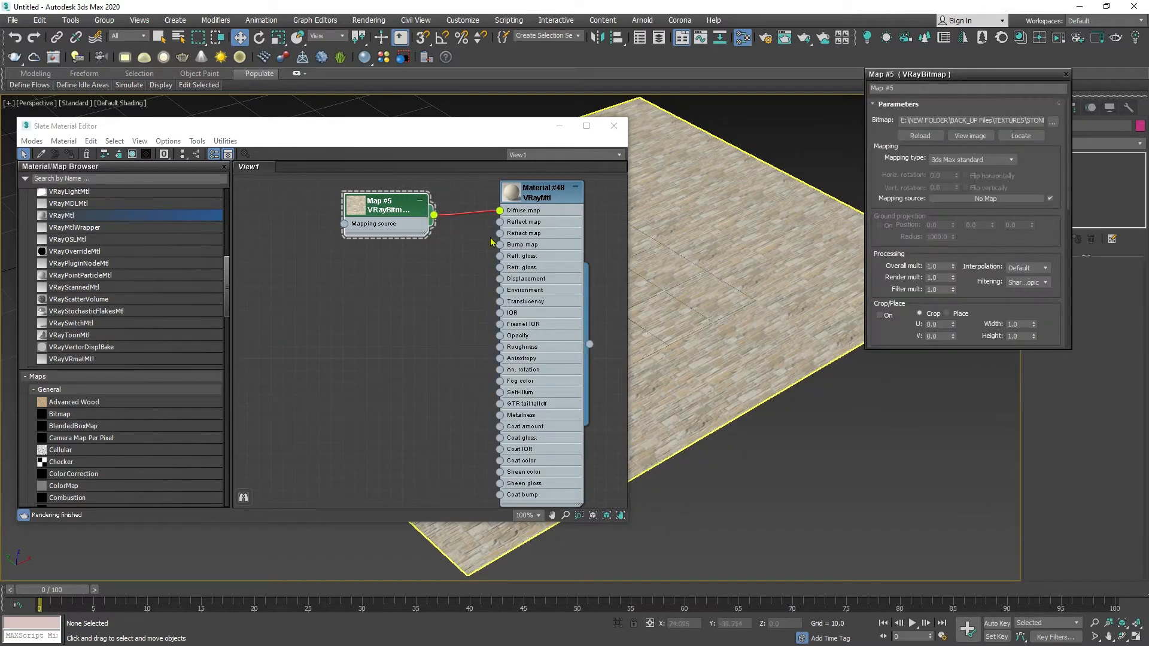
Start an interactive render of the stone plane in the V-Ray Frame Buffer and magnify the image to 200%
{"action": "scroll", "coordinate": [222, 316], "scroll_direction": "down", "scroll_amount": 3}
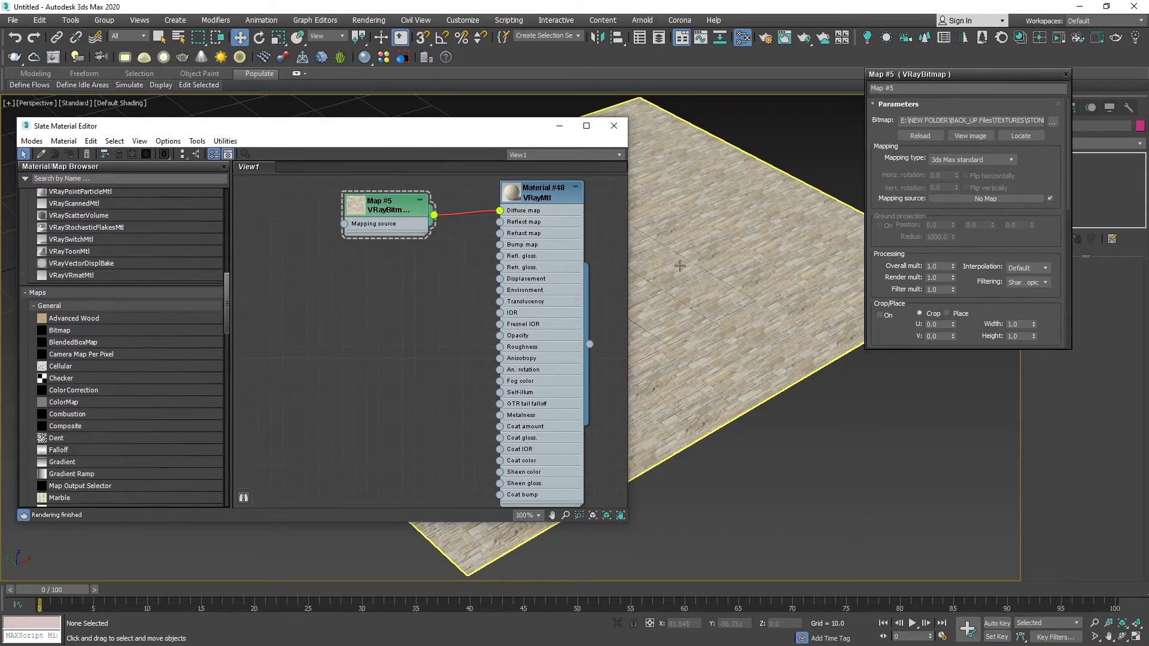
{"action": "right_click", "coordinate": [714, 270]}
{"action": "left_click", "coordinate": [763, 383]}
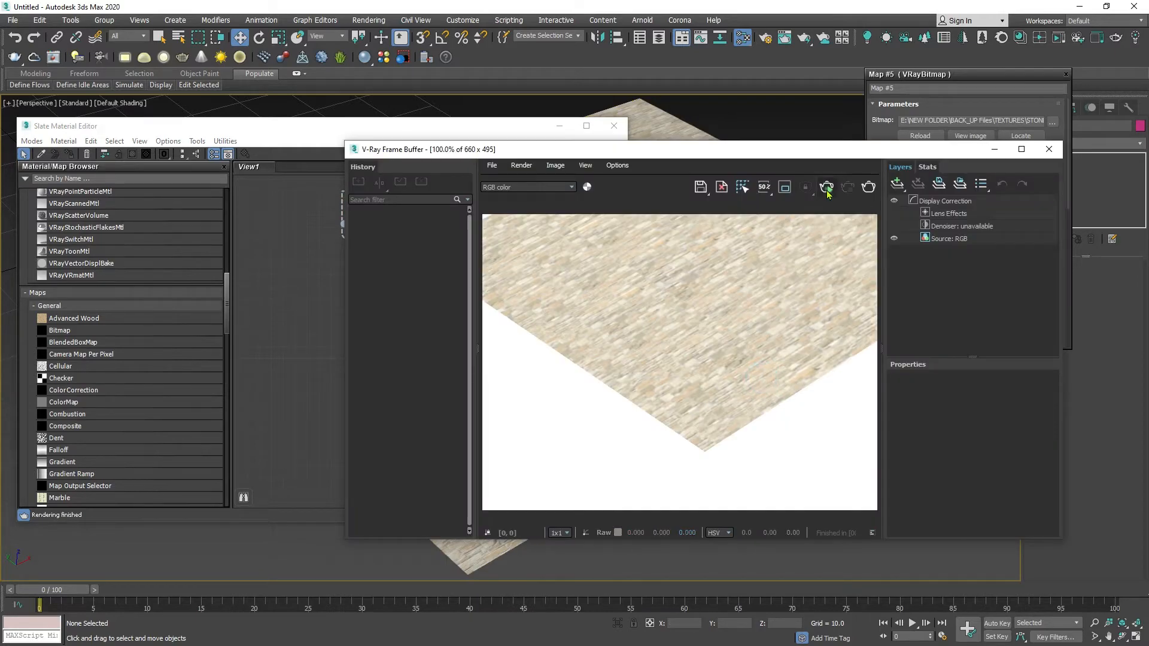
{"action": "left_click", "coordinate": [828, 189]}
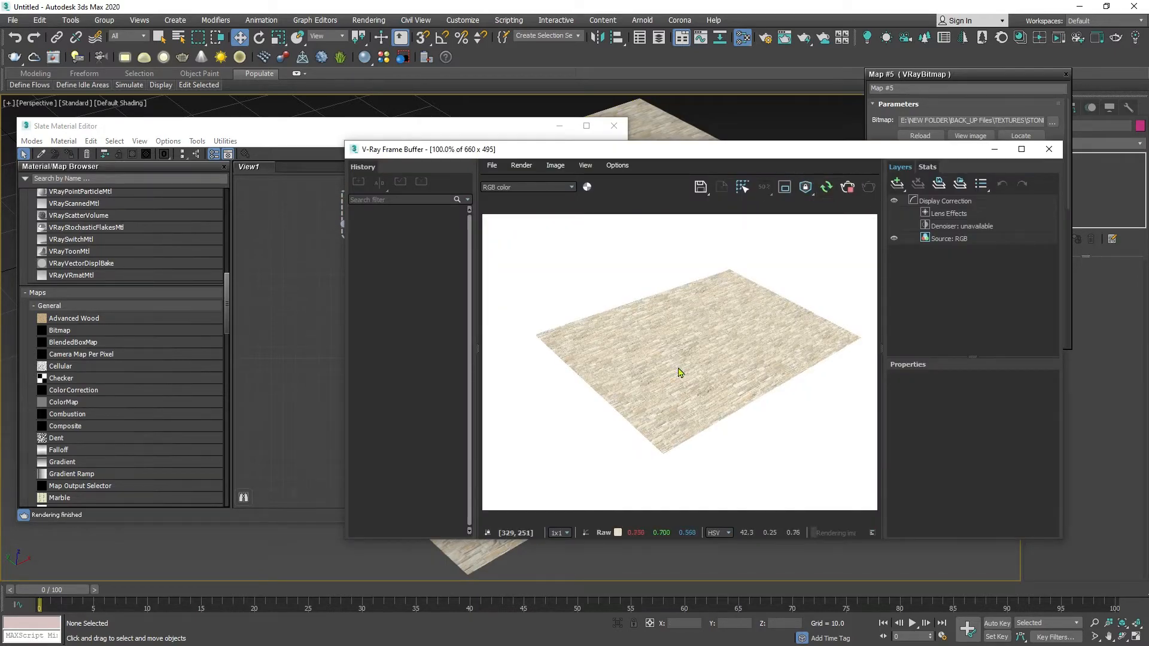
{"action": "scroll", "coordinate": [681, 372], "scroll_direction": "up", "scroll_amount": 1}
{"action": "middle_click_drag", "start_coordinate": [686, 361], "coordinate": [725, 321]}
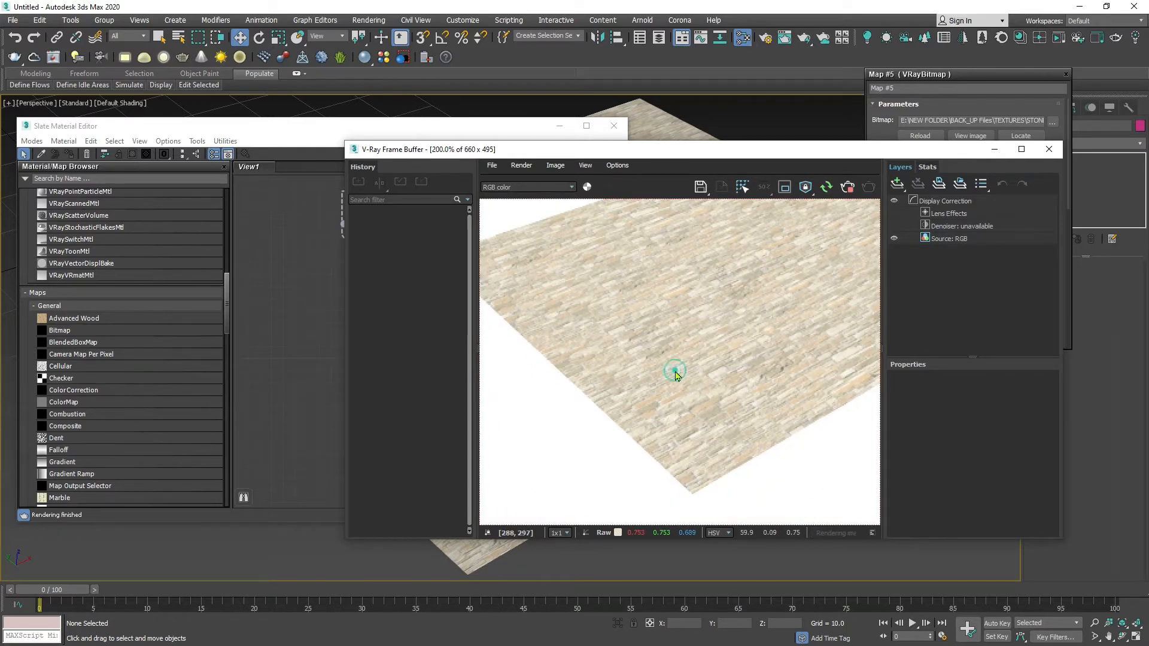
Connect a VRayUVWRandomizer map to the mapping source of the stone VRayBitmap
{"action": "left_click", "coordinate": [527, 126]}
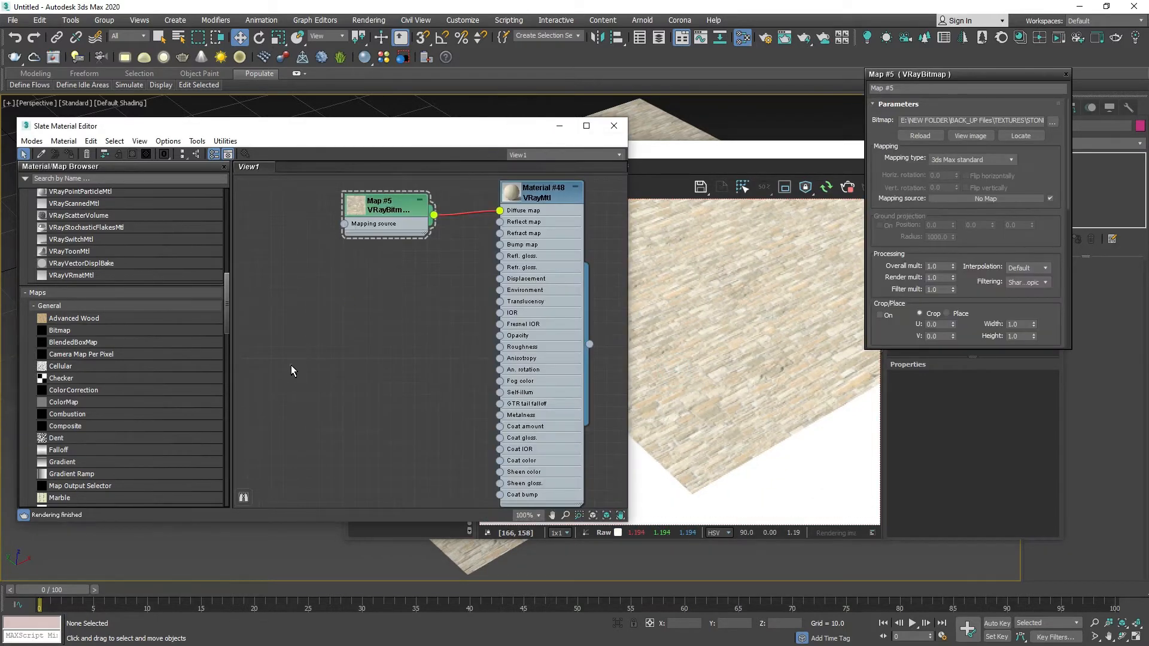
{"action": "left_click_drag", "start_coordinate": [227, 321], "coordinate": [216, 479]}
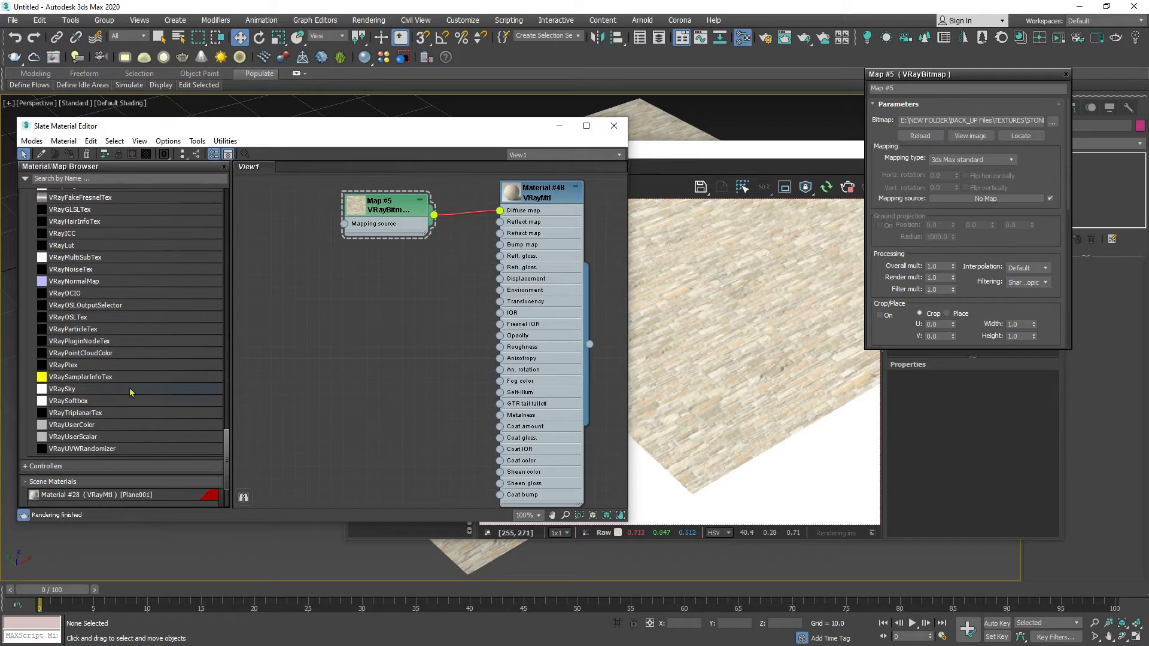
{"action": "left_click_drag", "start_coordinate": [93, 449], "coordinate": [345, 223]}
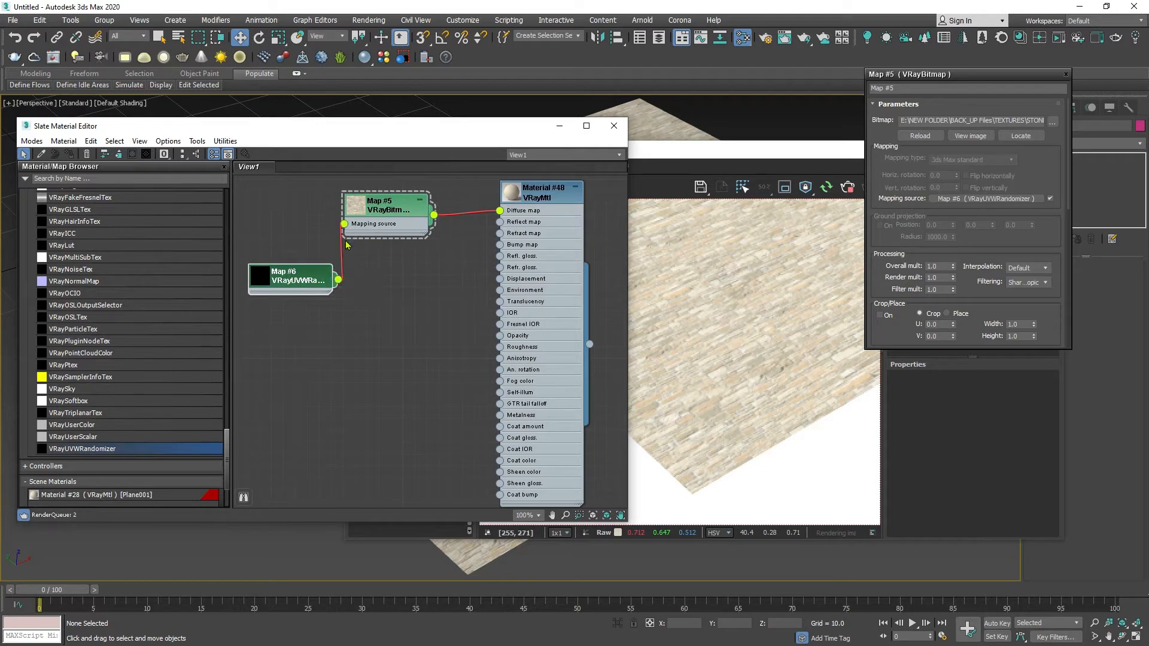
Enable stochastic tiling in the VRayUVWRandomizer and set its tile blend to 0.37
{"action": "double_click", "coordinate": [311, 276]}
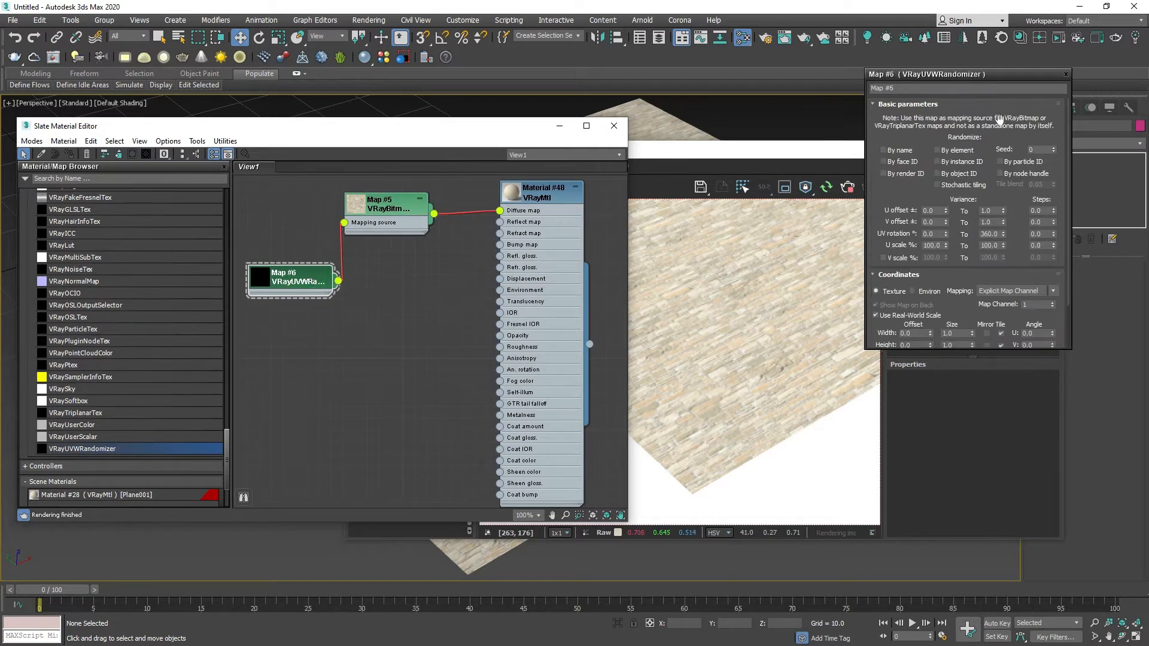
{"action": "left_click_drag", "start_coordinate": [1007, 83], "coordinate": [975, 205]}
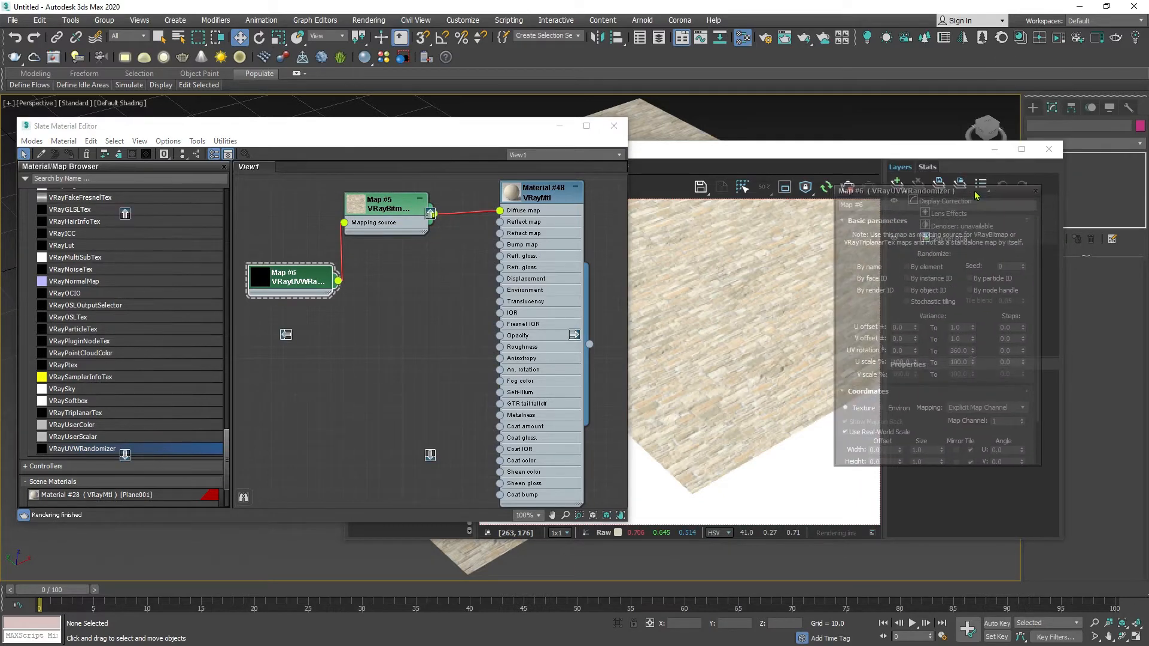
{"action": "left_click", "coordinate": [907, 301]}
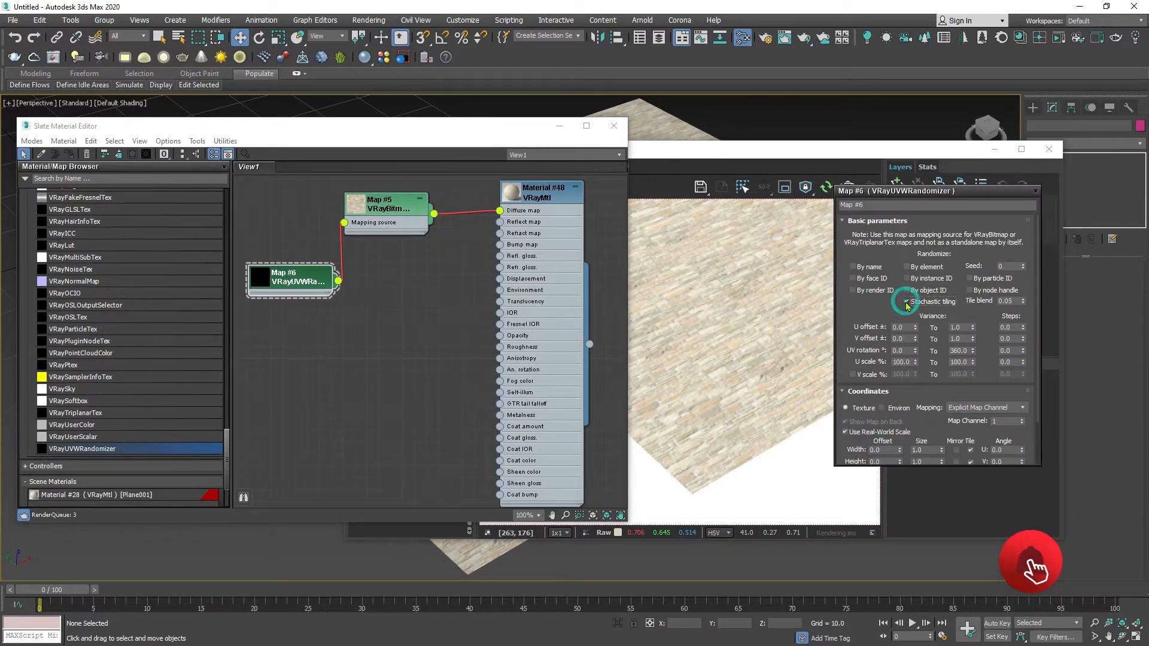
{"action": "left_click", "coordinate": [1024, 300]}
{"action": "left_click", "coordinate": [1024, 300]}
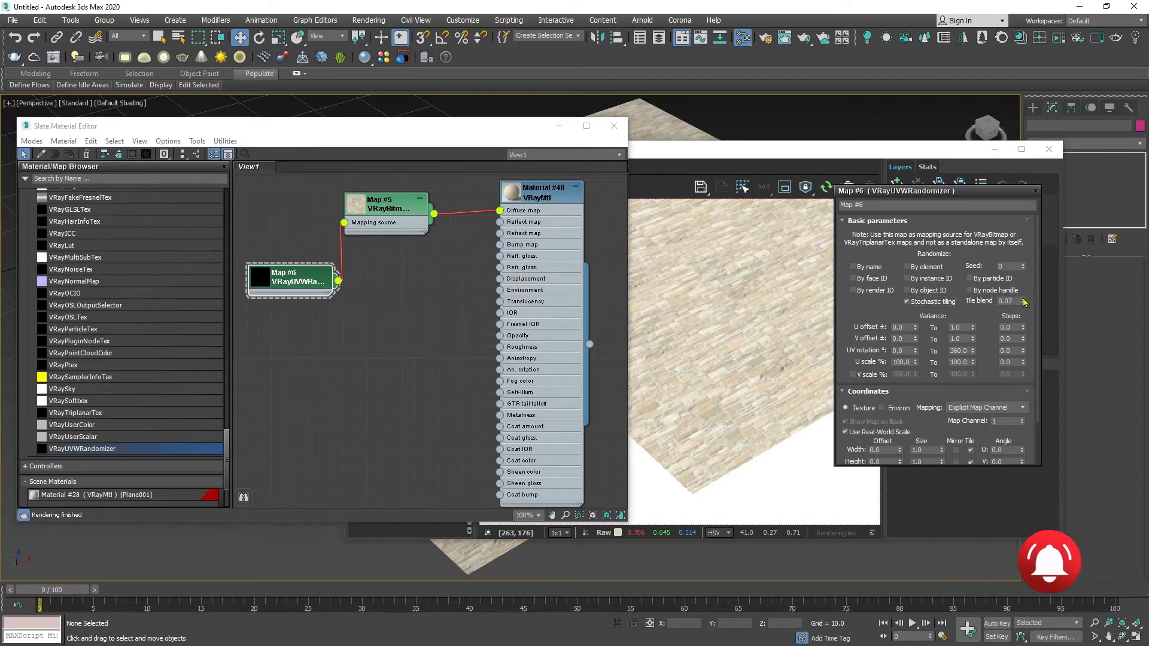
{"action": "left_click_drag", "start_coordinate": [1023, 300], "coordinate": [1024, 279]}
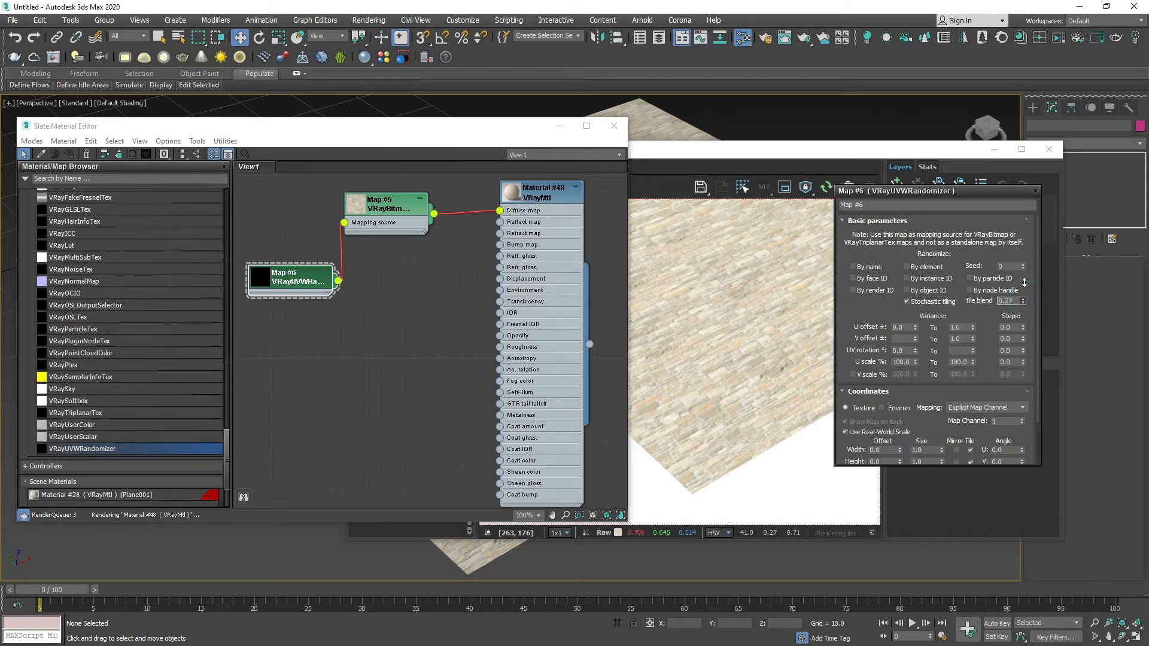
Restart the interactive render and examine how the stone texture repeats across the plane with the randomizer applied
{"action": "left_click", "coordinate": [756, 384]}
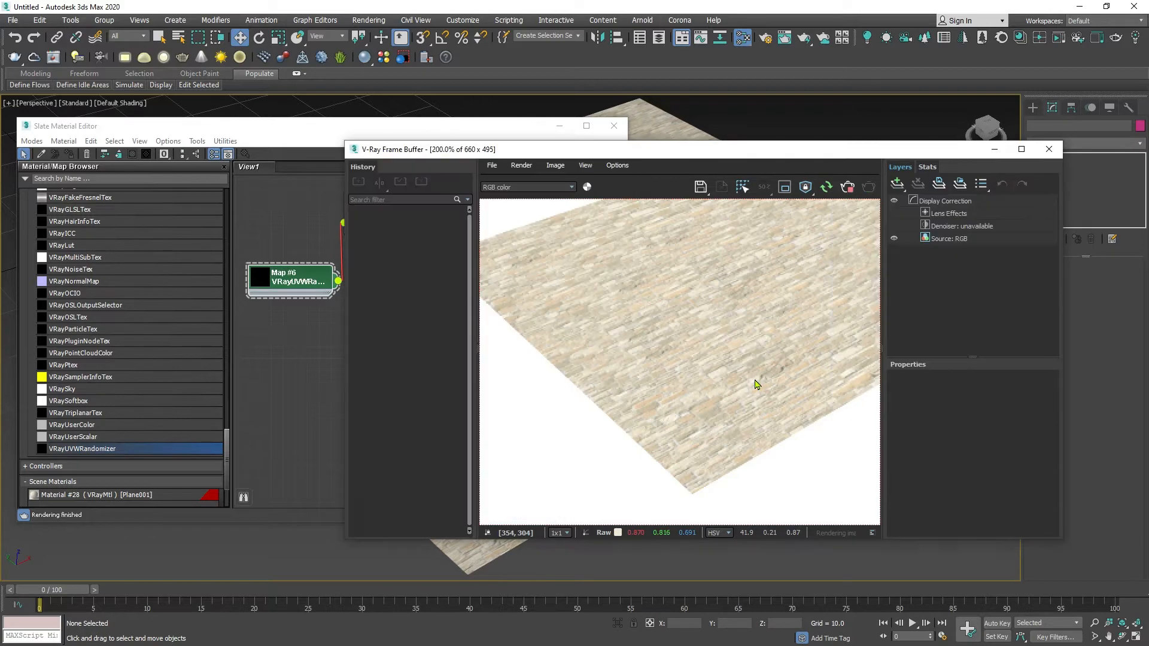
{"action": "left_click", "coordinate": [828, 189]}
{"action": "left_click", "coordinate": [537, 127]}
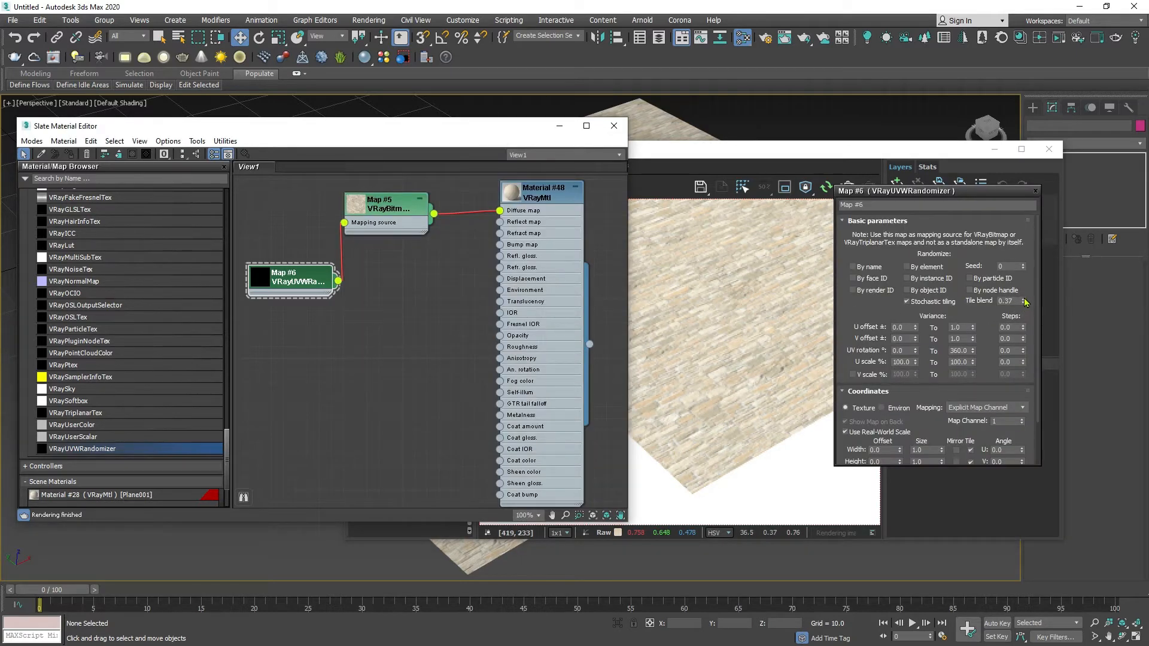
{"action": "left_click", "coordinate": [789, 237]}
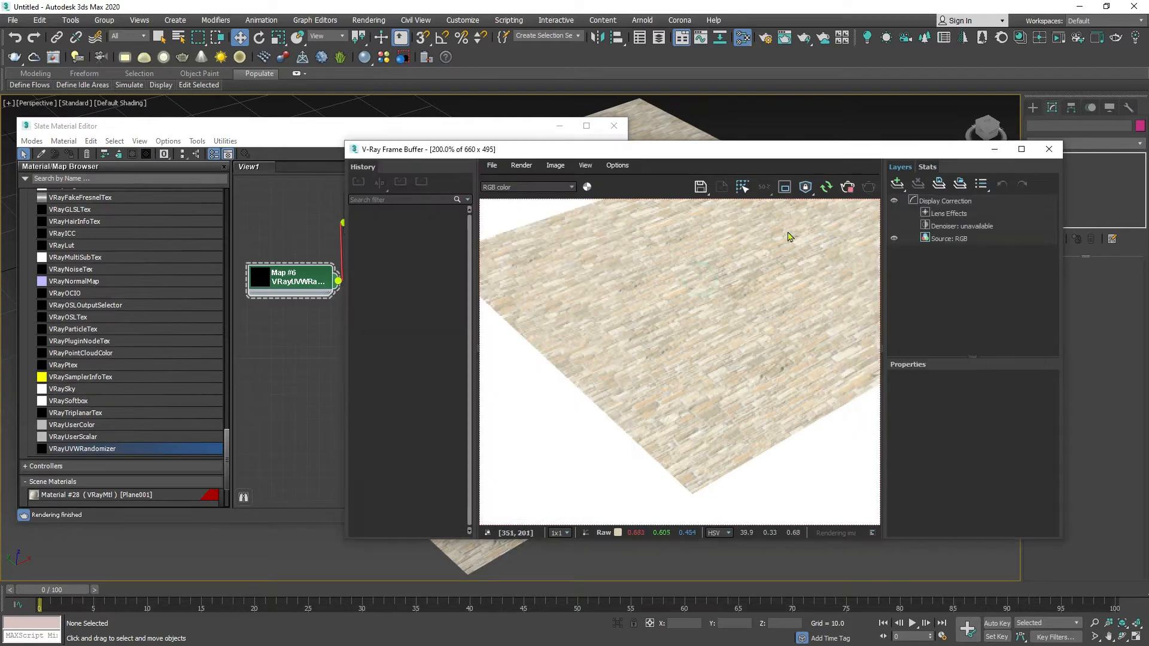
{"action": "left_click", "coordinate": [826, 188]}
{"action": "left_click", "coordinate": [846, 192]}
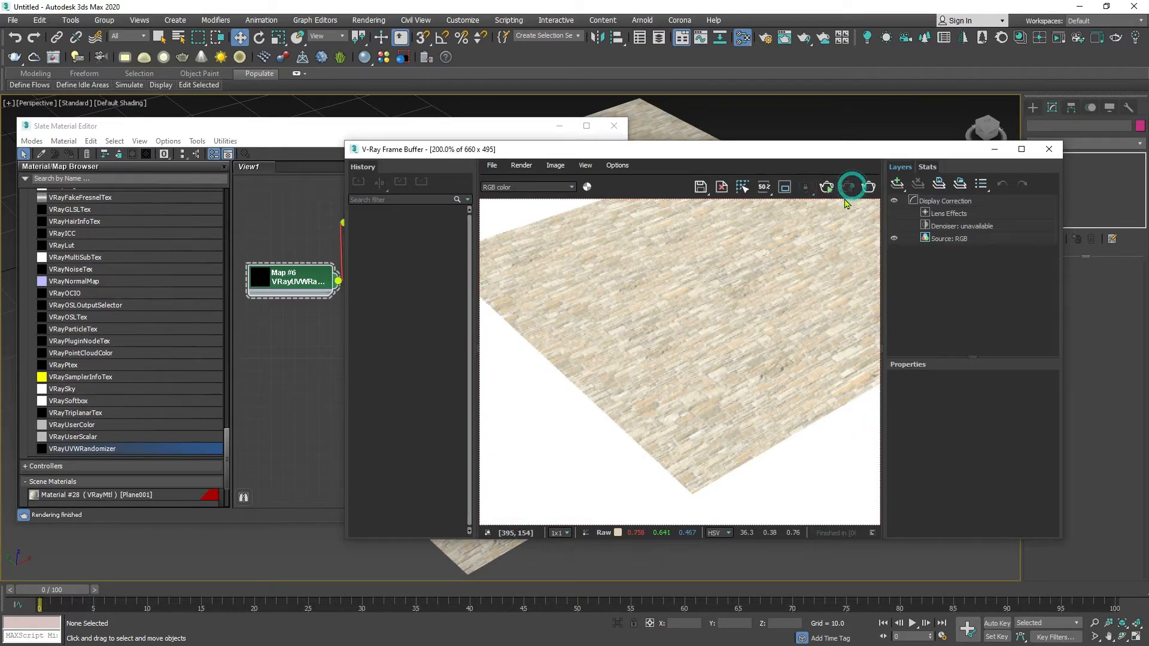
{"action": "left_click", "coordinate": [825, 189]}
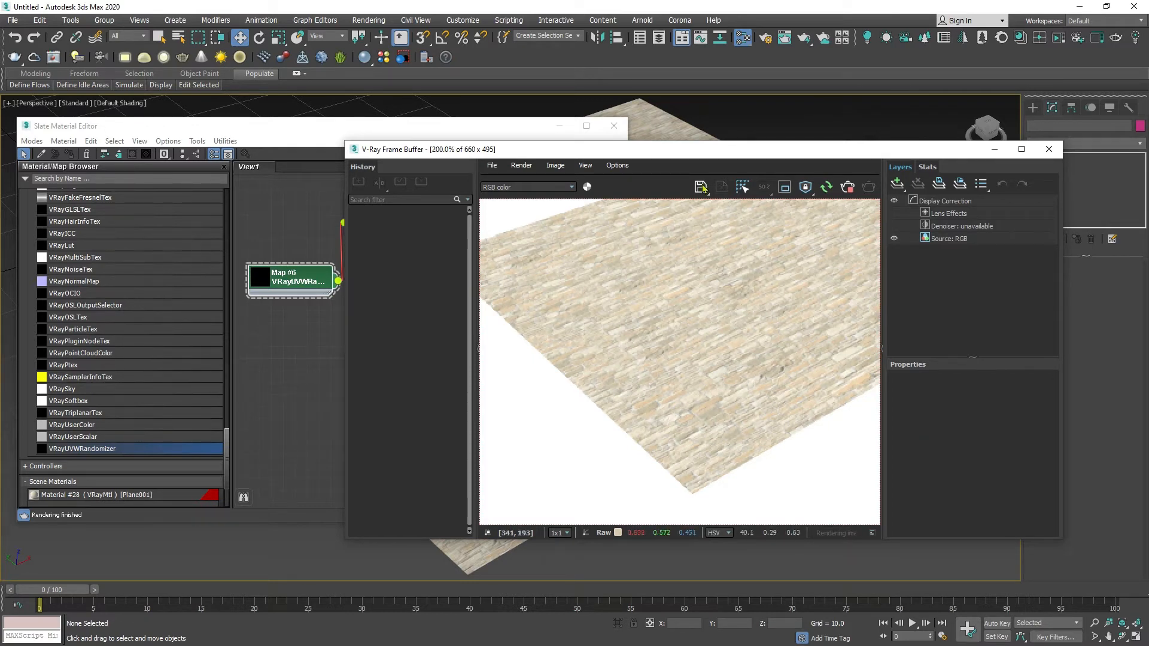
{"action": "left_click", "coordinate": [452, 137]}
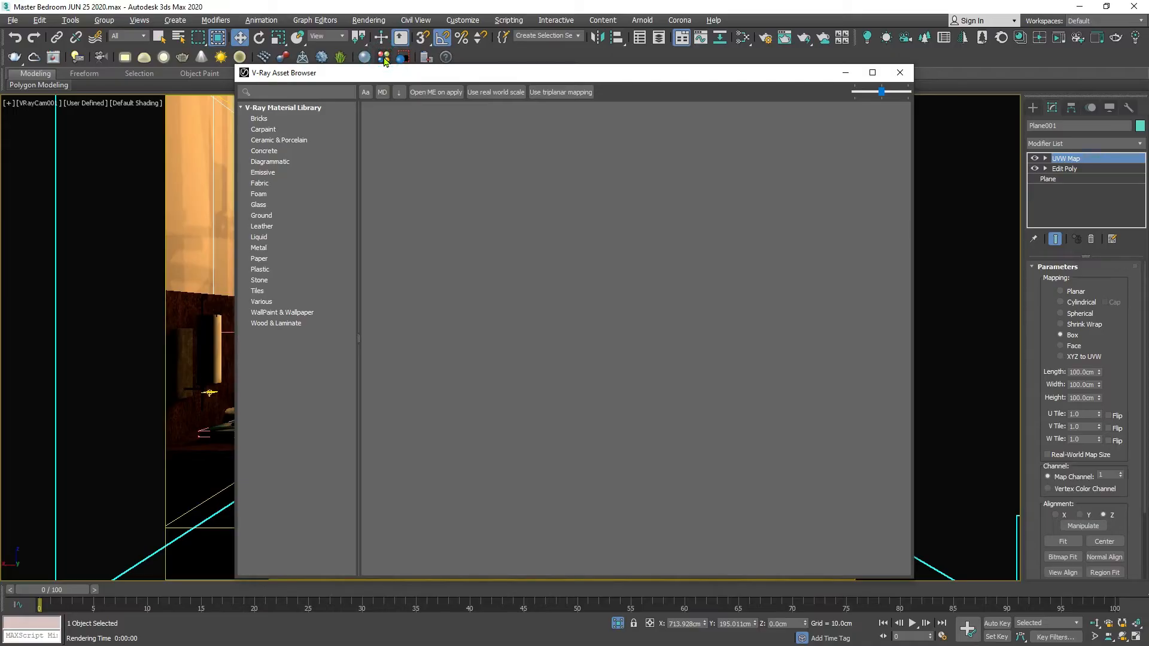
Browse the V-Ray material library categories from Bricks through Ceramic & Porcelain, Diagrammatic, Fabric and Glass to Leather
{"action": "left_click_drag", "start_coordinate": [565, 72], "coordinate": [552, 51]}
{"action": "left_click", "coordinate": [246, 97]}
{"action": "left_click", "coordinate": [254, 108]}
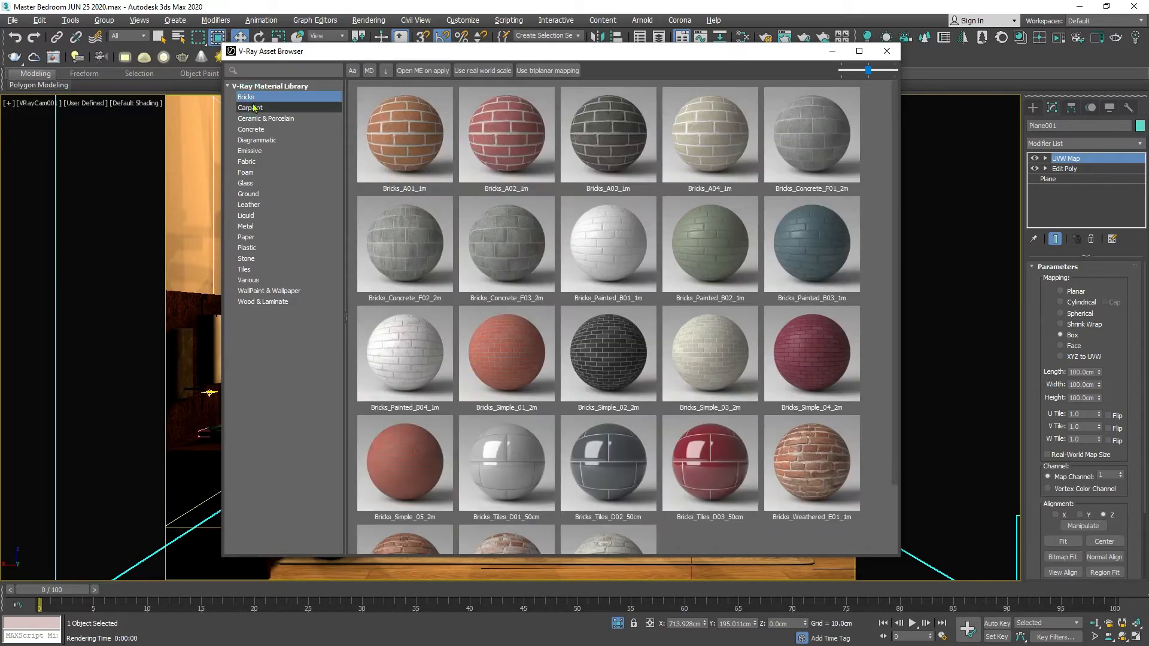
{"action": "left_click", "coordinate": [255, 119]}
{"action": "left_click", "coordinate": [256, 129]}
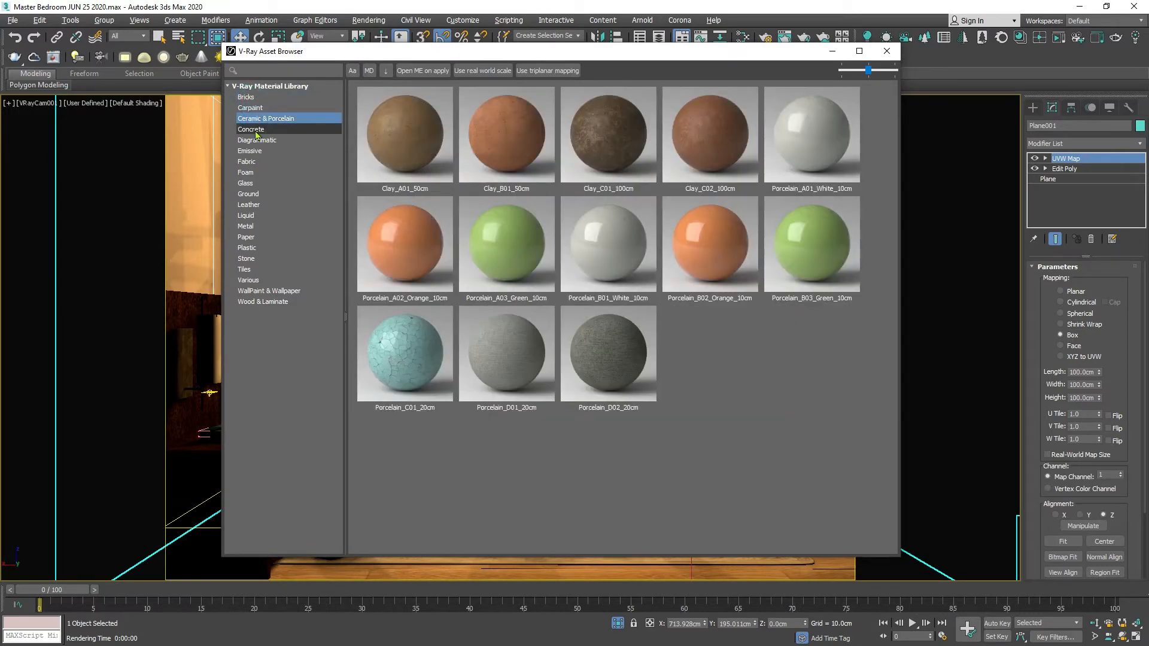
{"action": "left_click", "coordinate": [256, 140]}
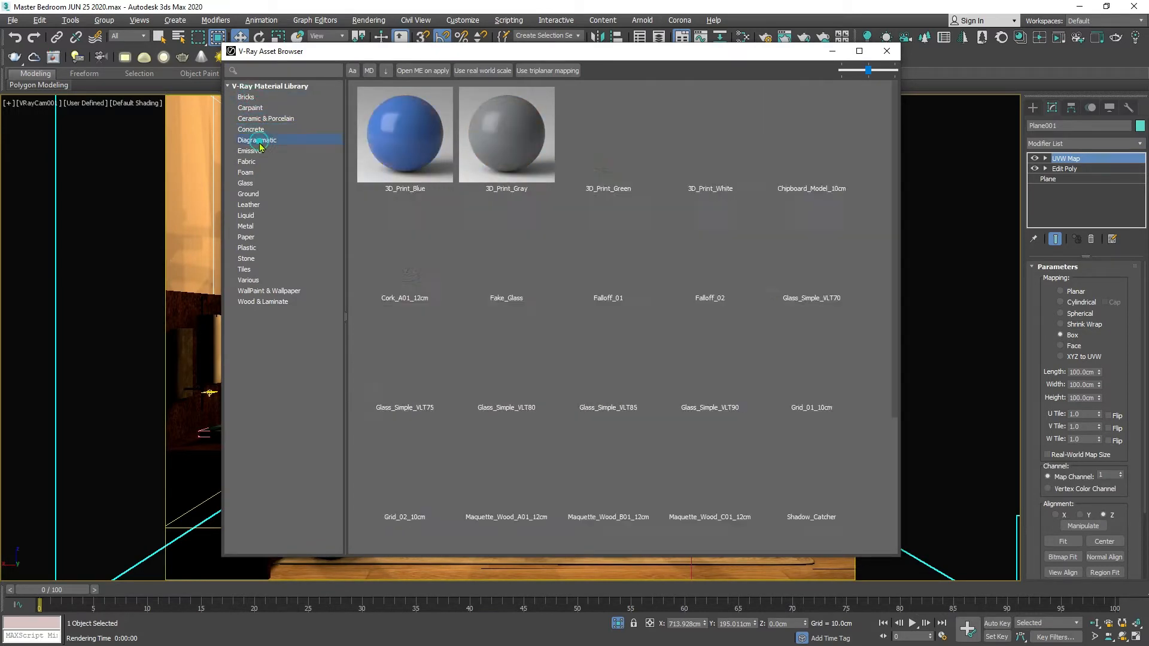
{"action": "left_click", "coordinate": [252, 150]}
{"action": "left_click", "coordinate": [249, 163]}
{"action": "left_click", "coordinate": [252, 173]}
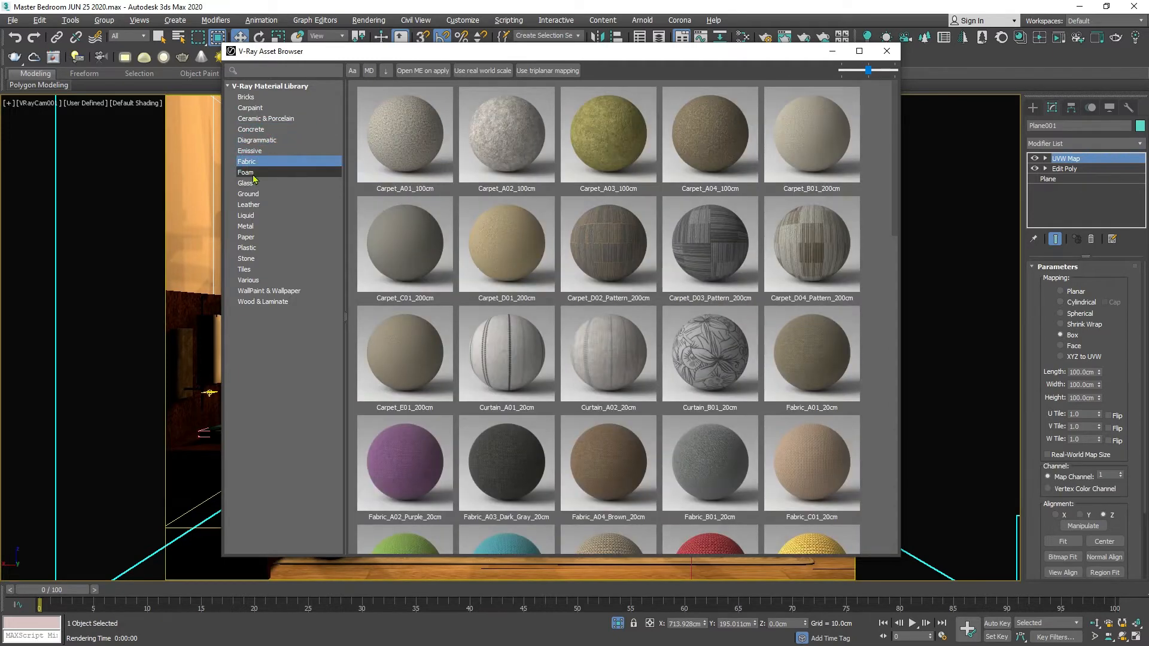
{"action": "left_click", "coordinate": [254, 185]}
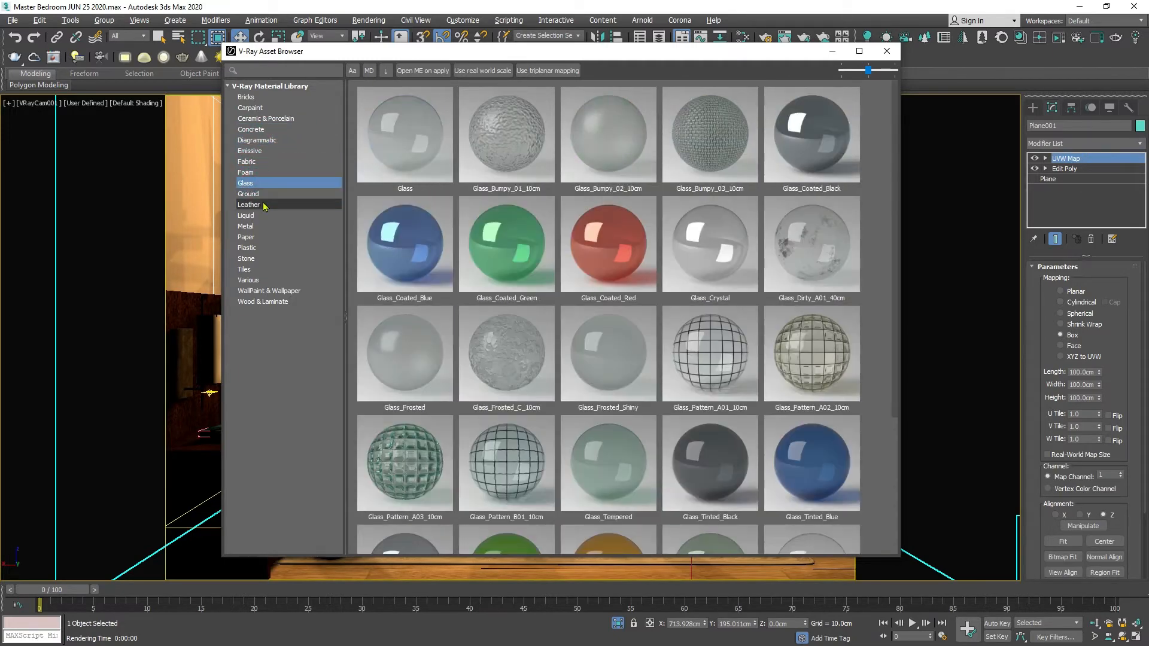
{"action": "left_click", "coordinate": [264, 205]}
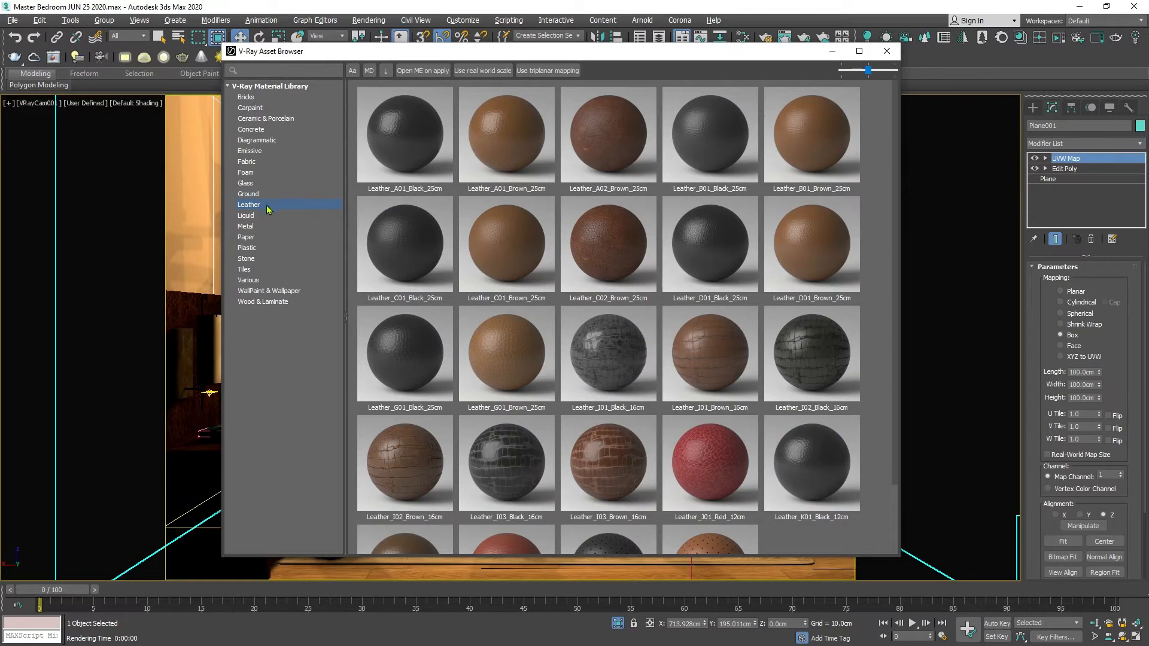
Show the available actions for the Leather_C01_Black_25cm material and close the asset browser
{"action": "left_click", "coordinate": [401, 259]}
{"action": "right_click", "coordinate": [410, 259]}
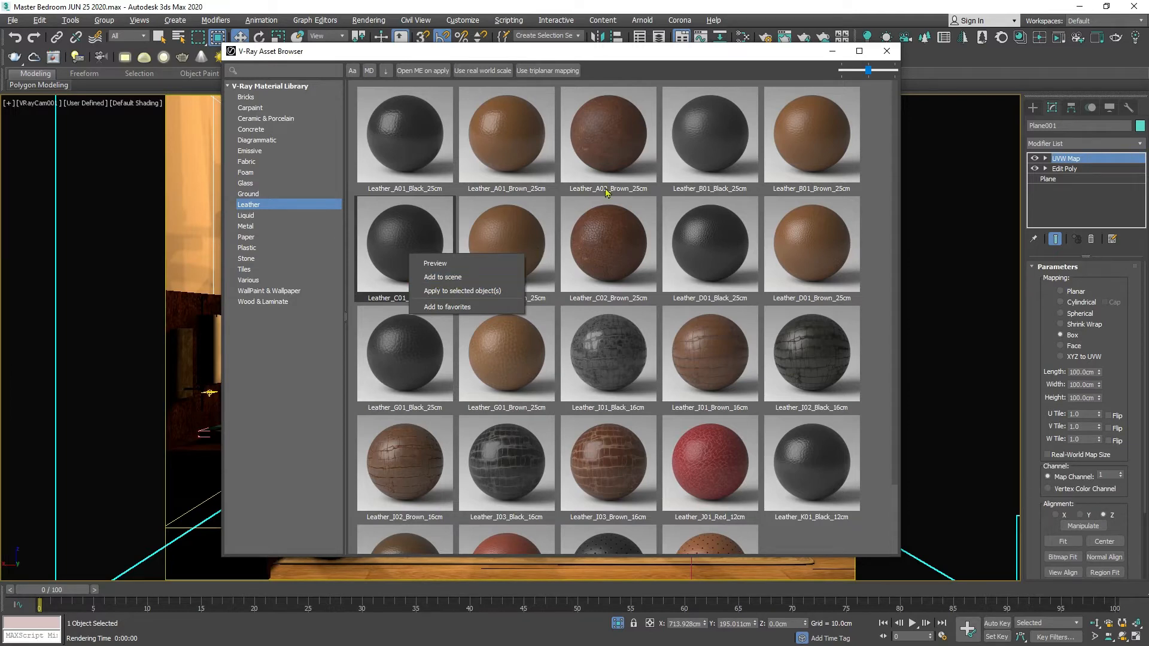
{"action": "left_click", "coordinate": [886, 53]}
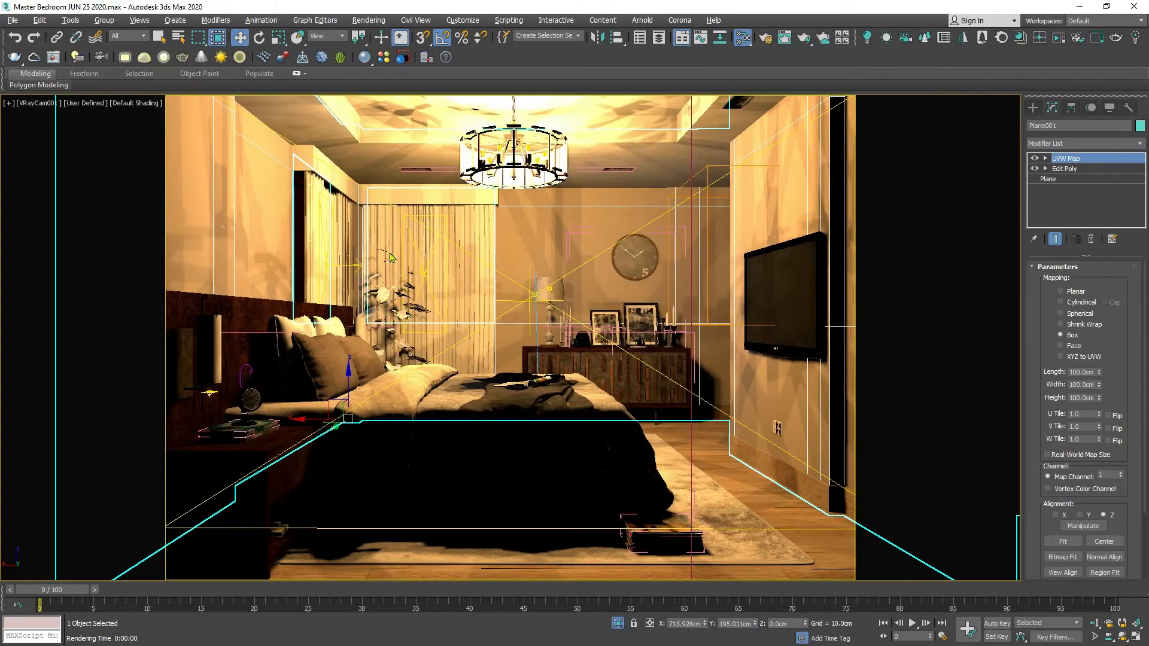
Apply the Aluminum (Brushed) preset to Material #8433570 in the Material Editor and enlarge its sample preview
{"action": "key", "text": "m"}
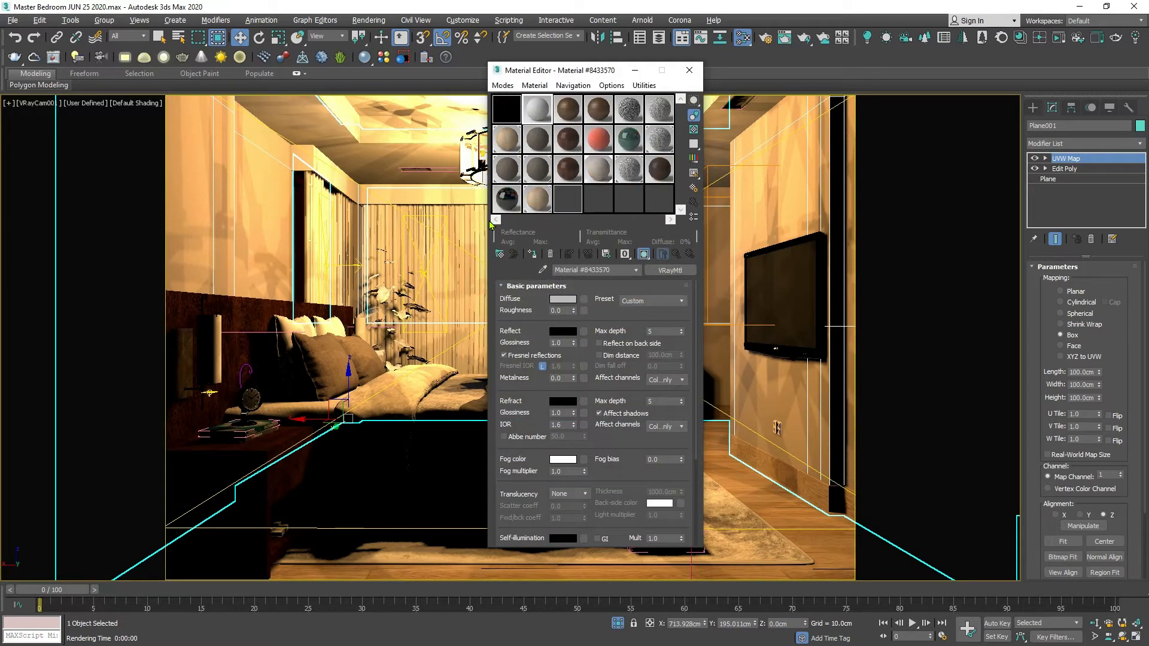
{"action": "left_click", "coordinate": [567, 118]}
{"action": "left_click", "coordinate": [539, 113]}
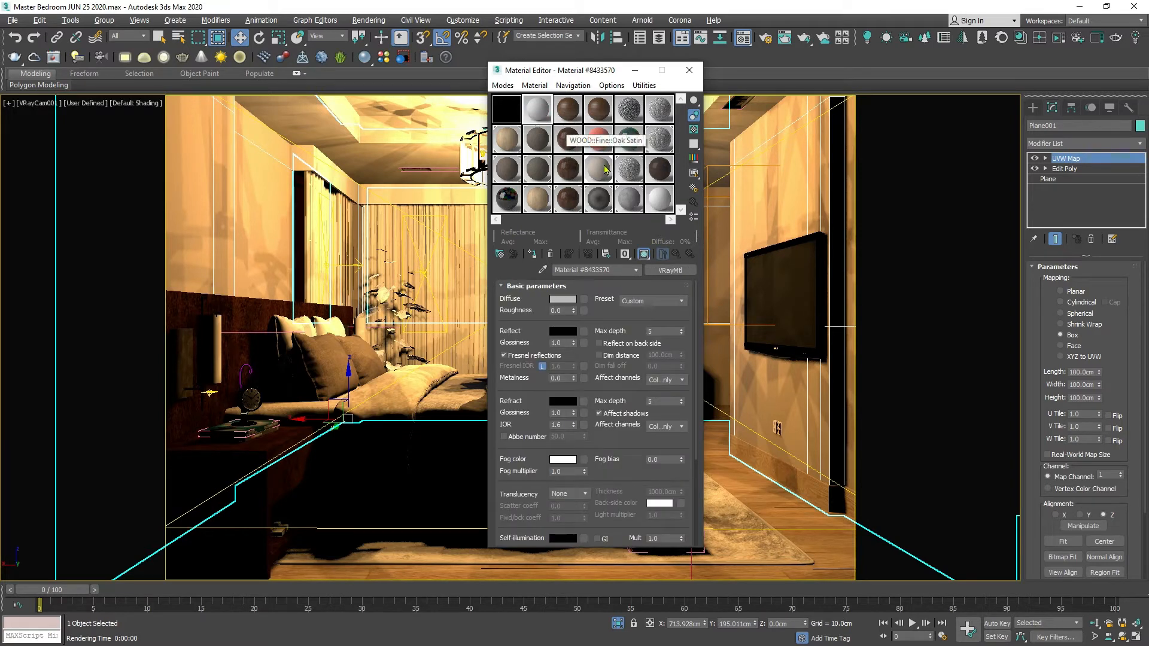
{"action": "left_click", "coordinate": [679, 301]}
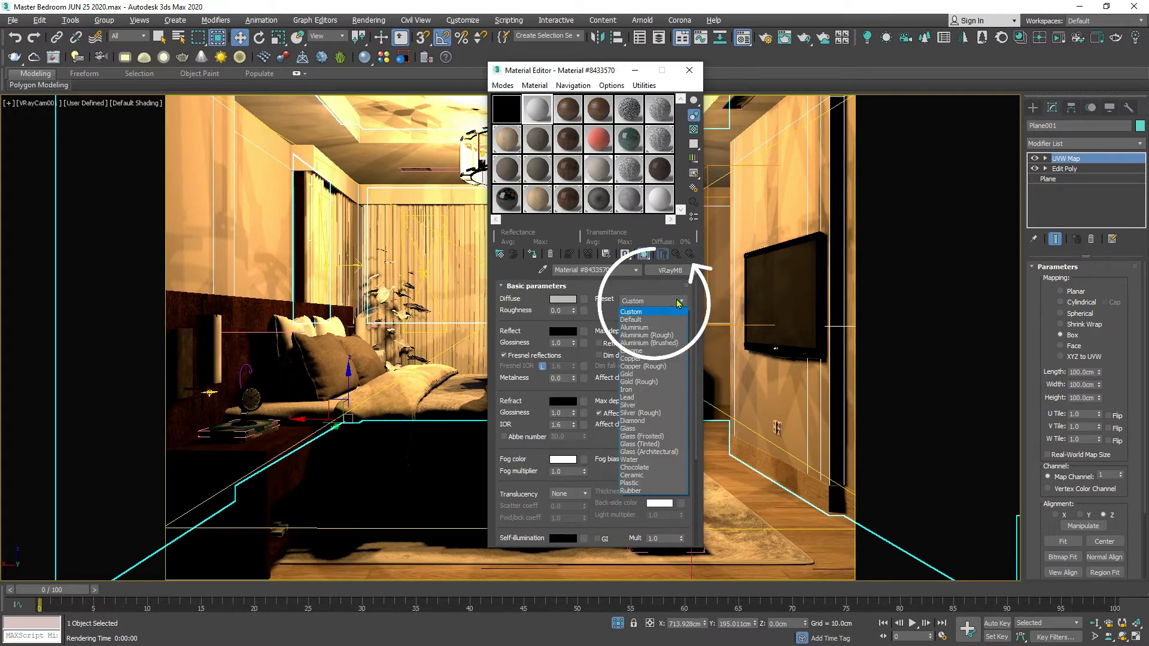
{"action": "left_click", "coordinate": [652, 344]}
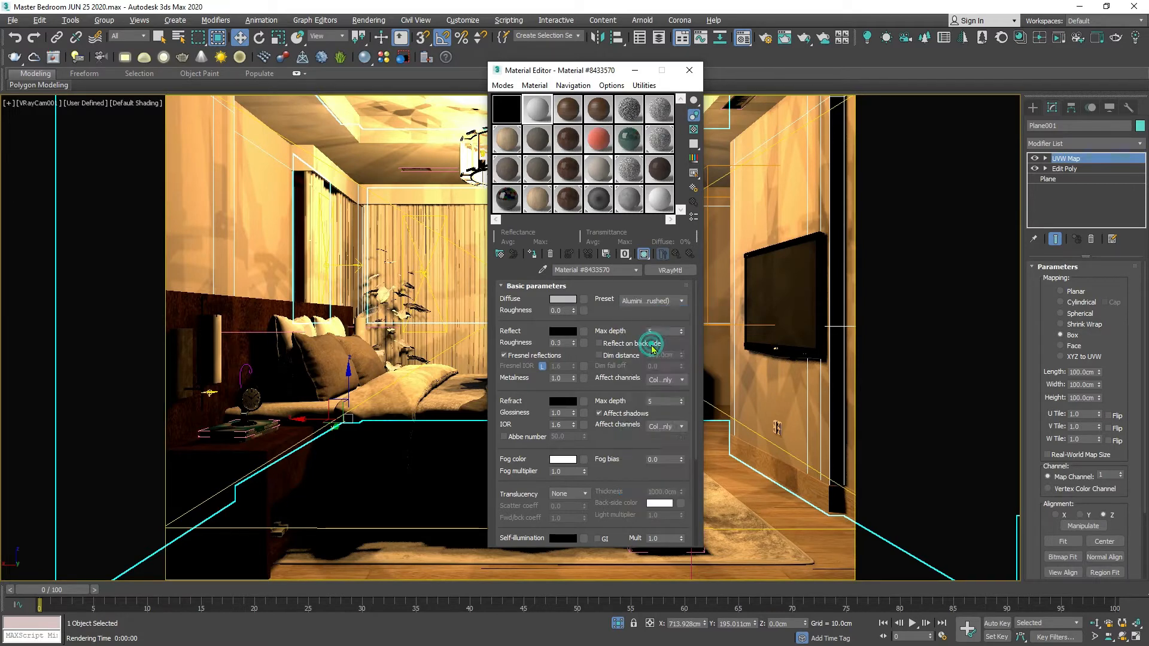
{"action": "double_click", "coordinate": [538, 127]}
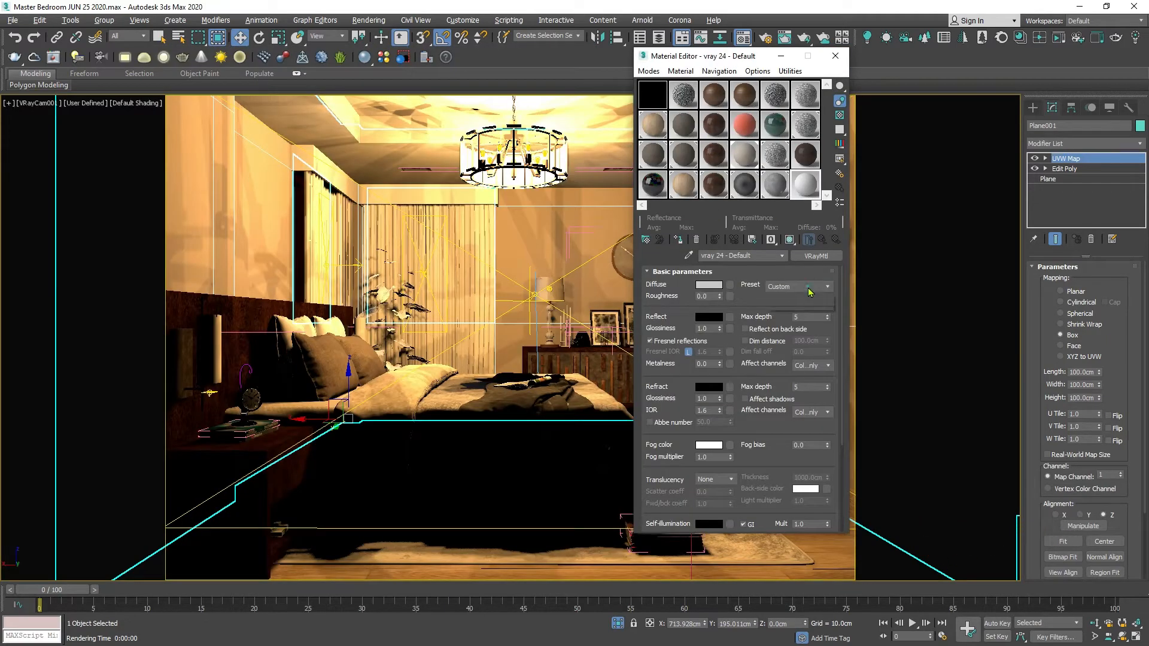
Apply the Glass (Architectural) preset to the vray 24 - Default material and enlarge its sample preview
{"action": "left_click", "coordinate": [810, 287]}
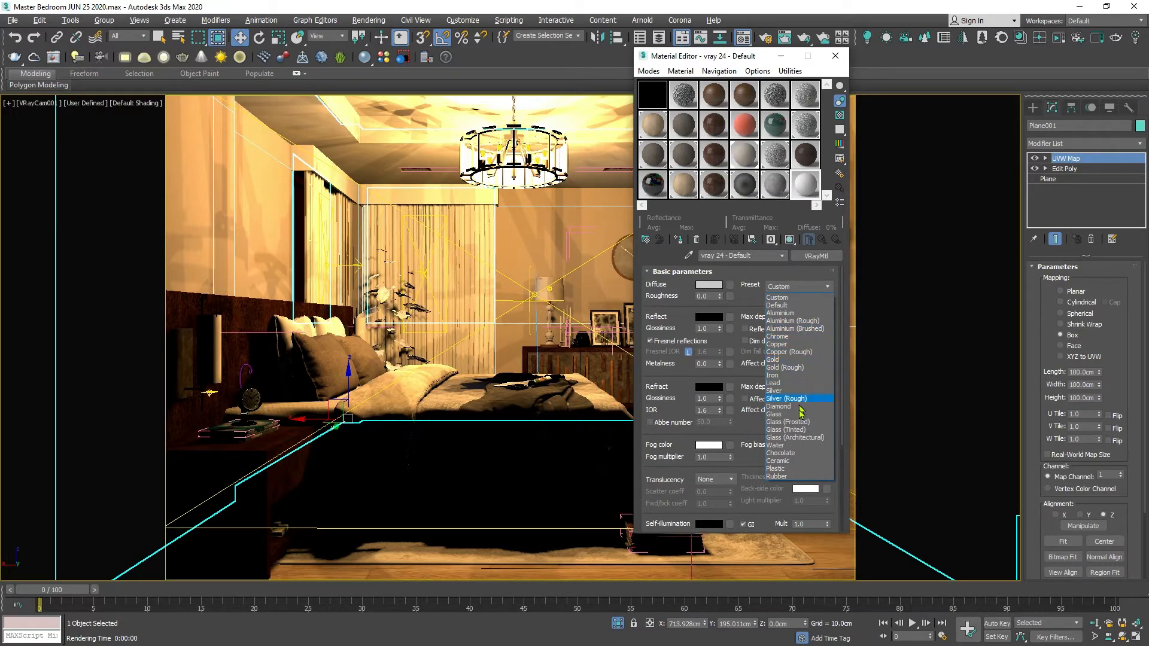
{"action": "left_click", "coordinate": [799, 437]}
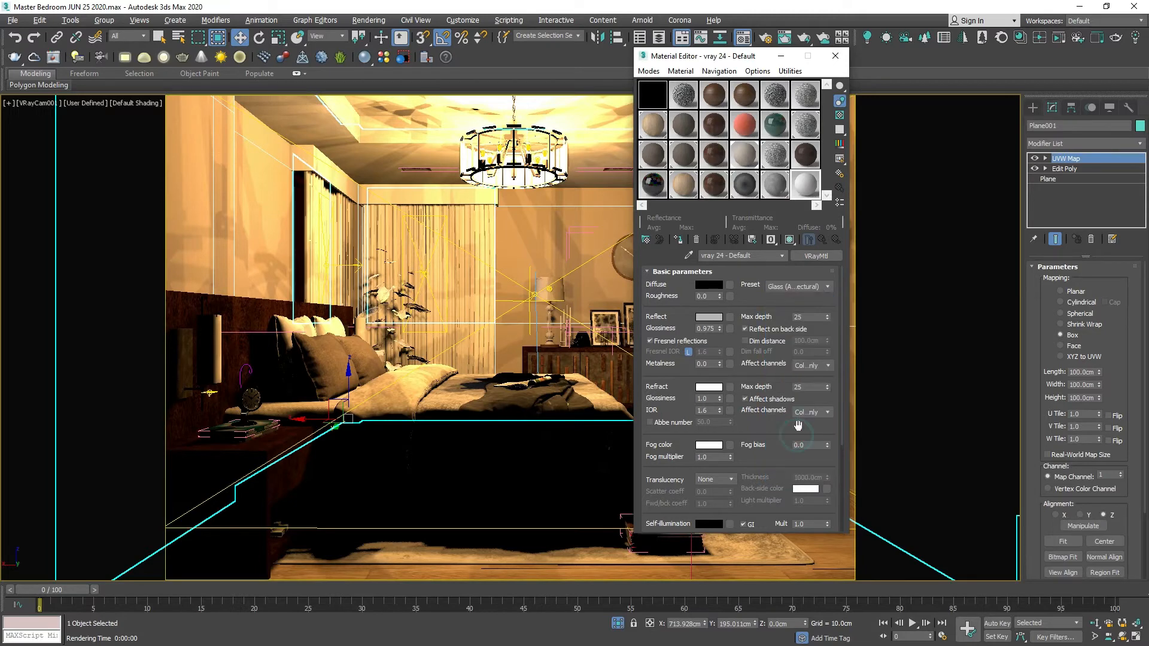
{"action": "double_click", "coordinate": [797, 192]}
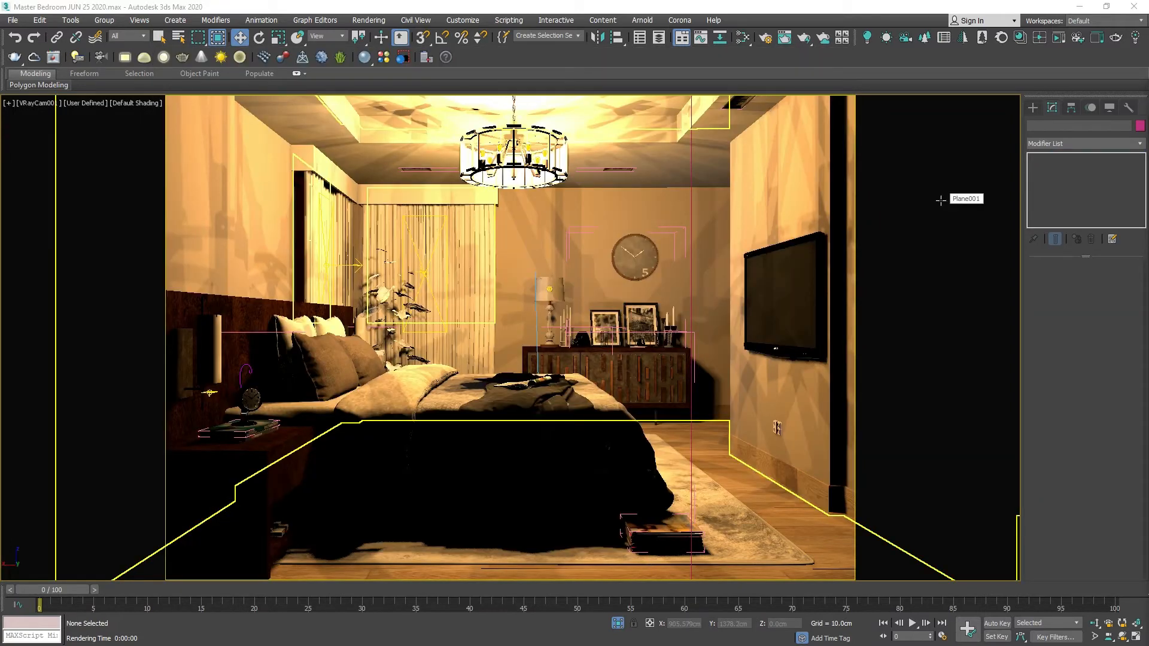
Add the VRayDenoiser and VRayLightMix render elements in Render Setup
{"action": "left_click", "coordinate": [372, 22]}
{"action": "left_click", "coordinate": [385, 85]}
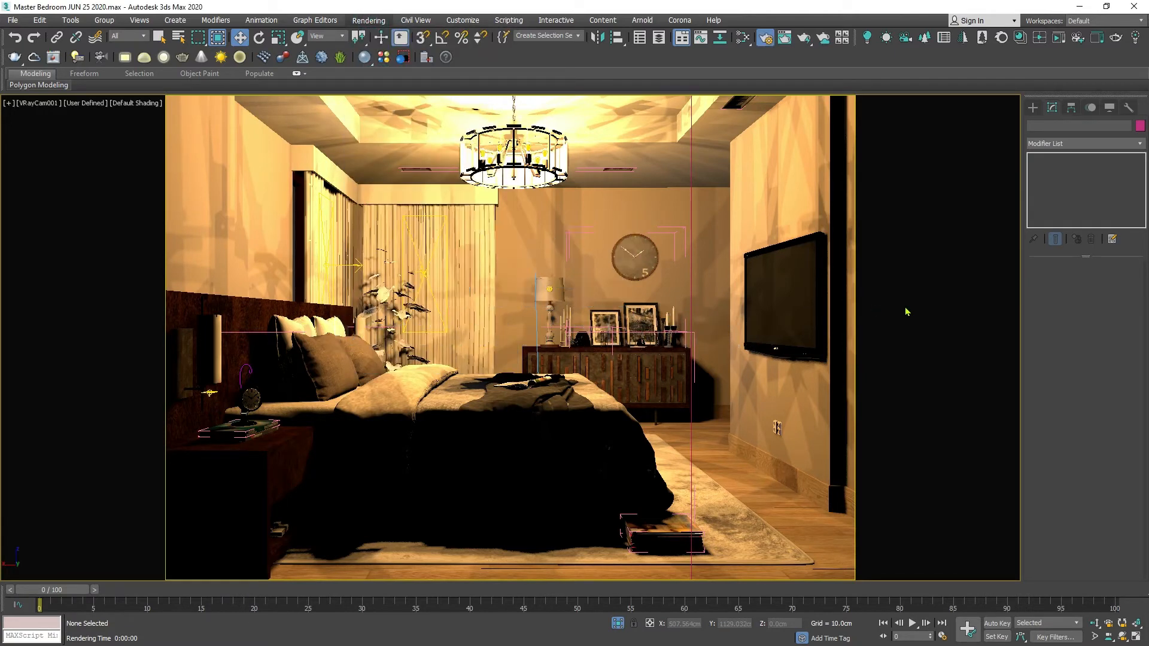
{"action": "left_click", "coordinate": [847, 215]}
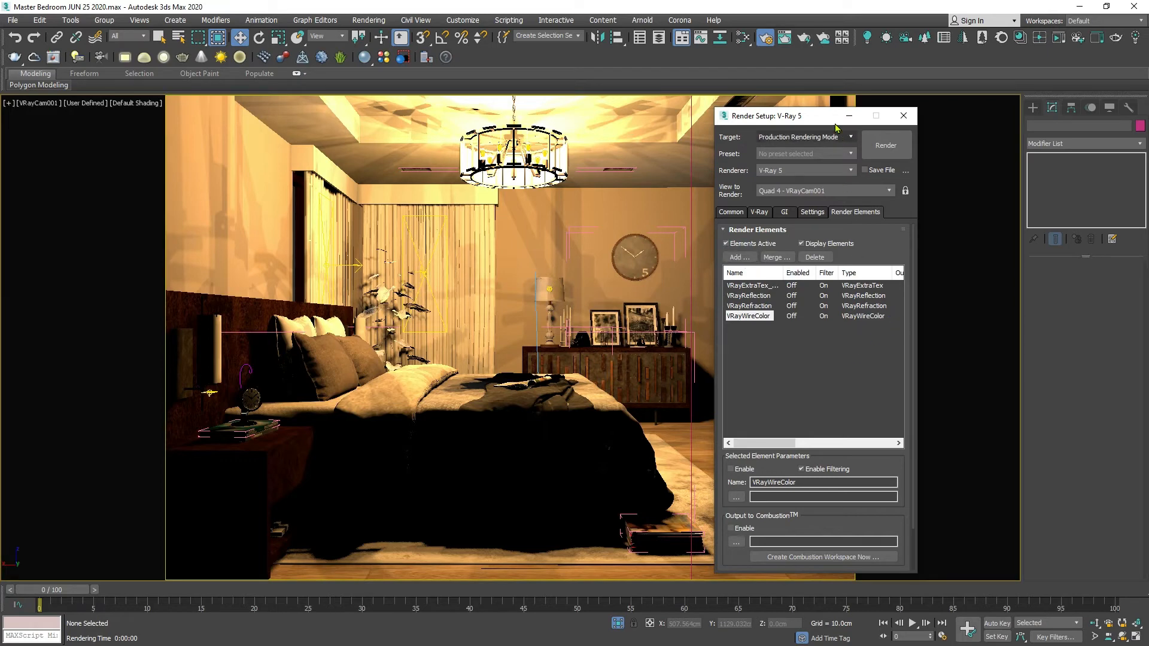
{"action": "left_click_drag", "start_coordinate": [808, 115], "coordinate": [841, 79]}
{"action": "left_click", "coordinate": [774, 221]}
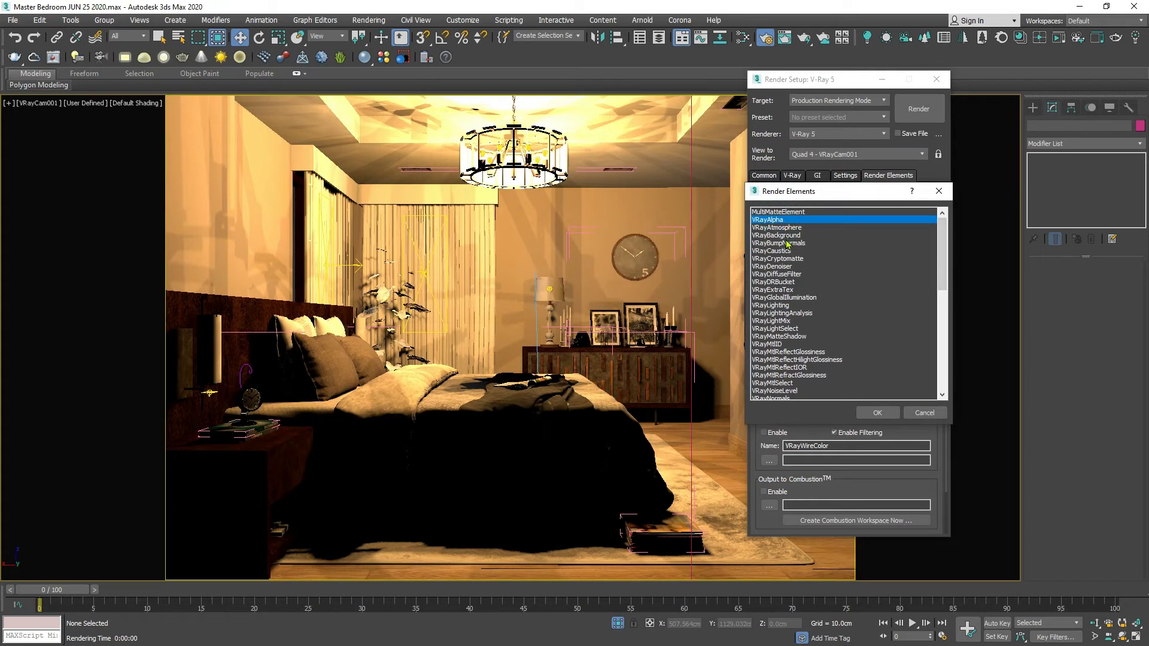
{"action": "left_click", "coordinate": [788, 266]}
{"action": "left_click_drag", "start_coordinate": [944, 286], "coordinate": [945, 301]}
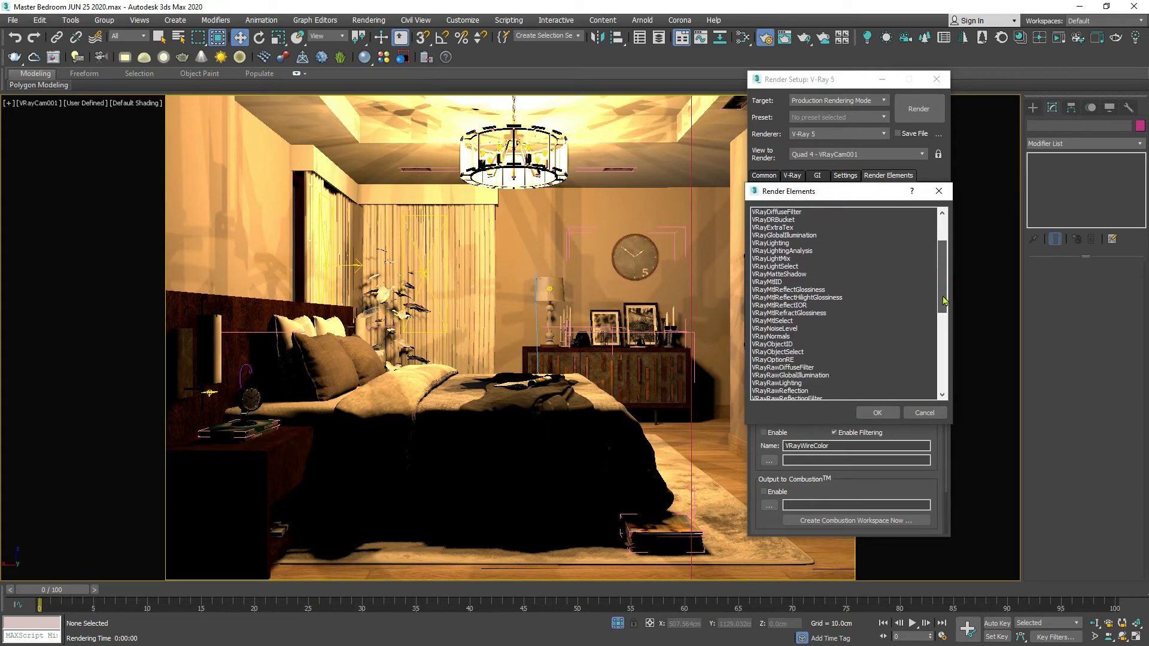
{"action": "left_click", "coordinate": [775, 259]}
{"action": "left_click", "coordinate": [876, 412]}
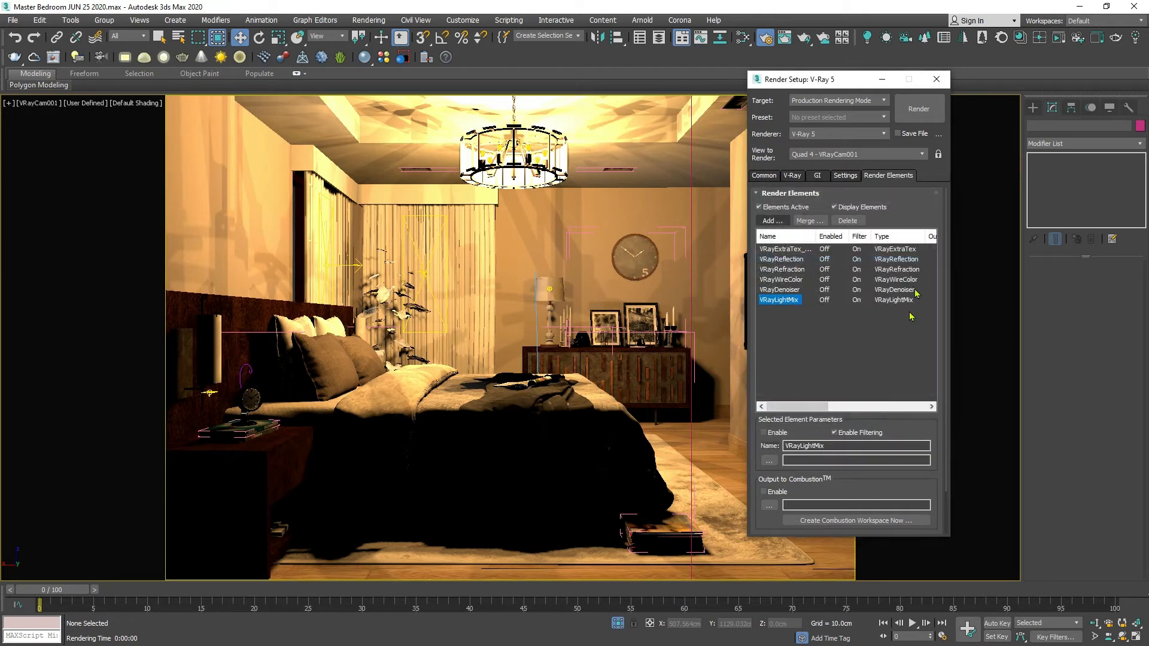
Check the VRayLightMix and VRayDenoiser entries in the render elements list and close Render Setup
{"action": "left_click", "coordinate": [875, 335]}
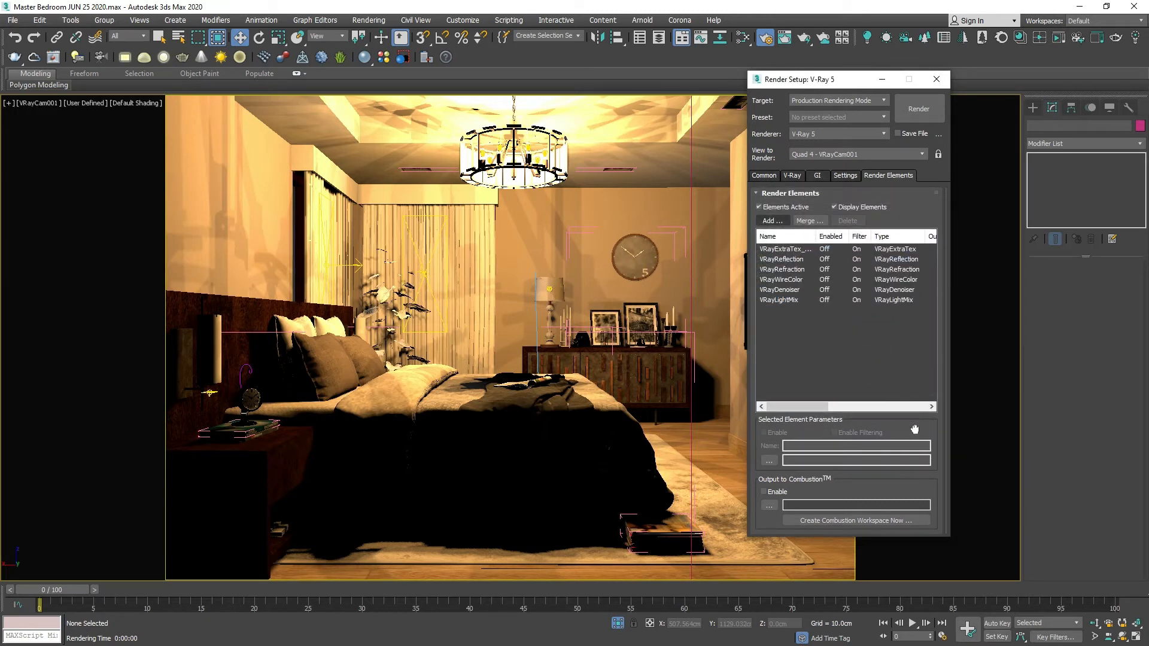
{"action": "left_click_drag", "start_coordinate": [915, 430], "coordinate": [925, 383]}
{"action": "left_click", "coordinate": [781, 299]}
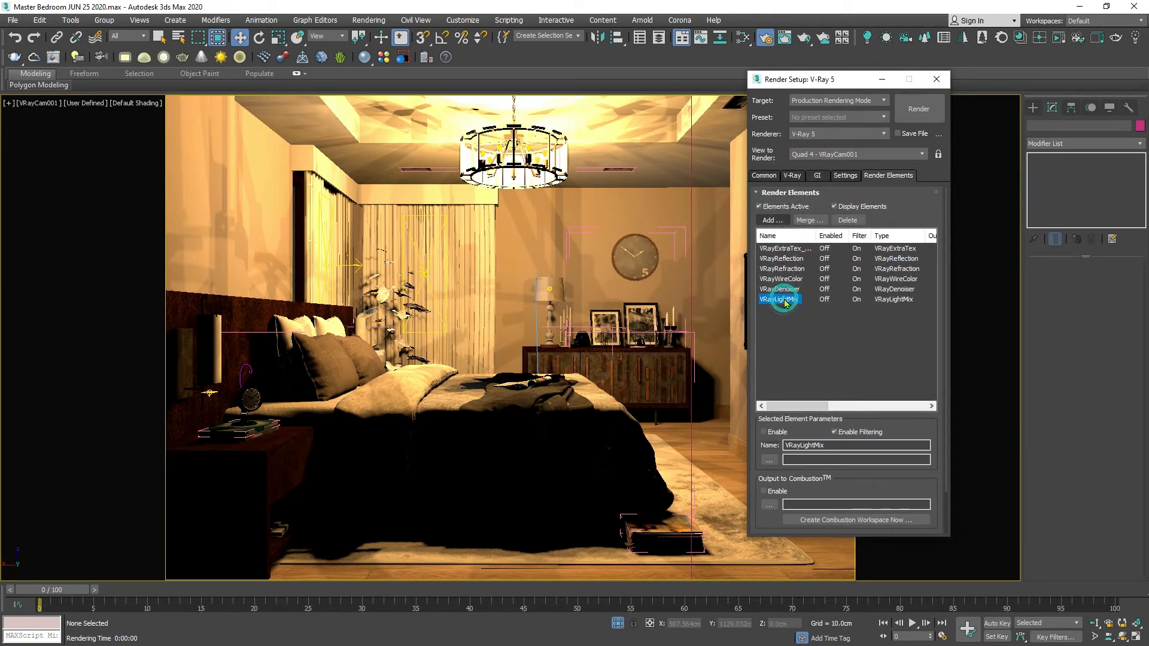
{"action": "left_click", "coordinate": [783, 290]}
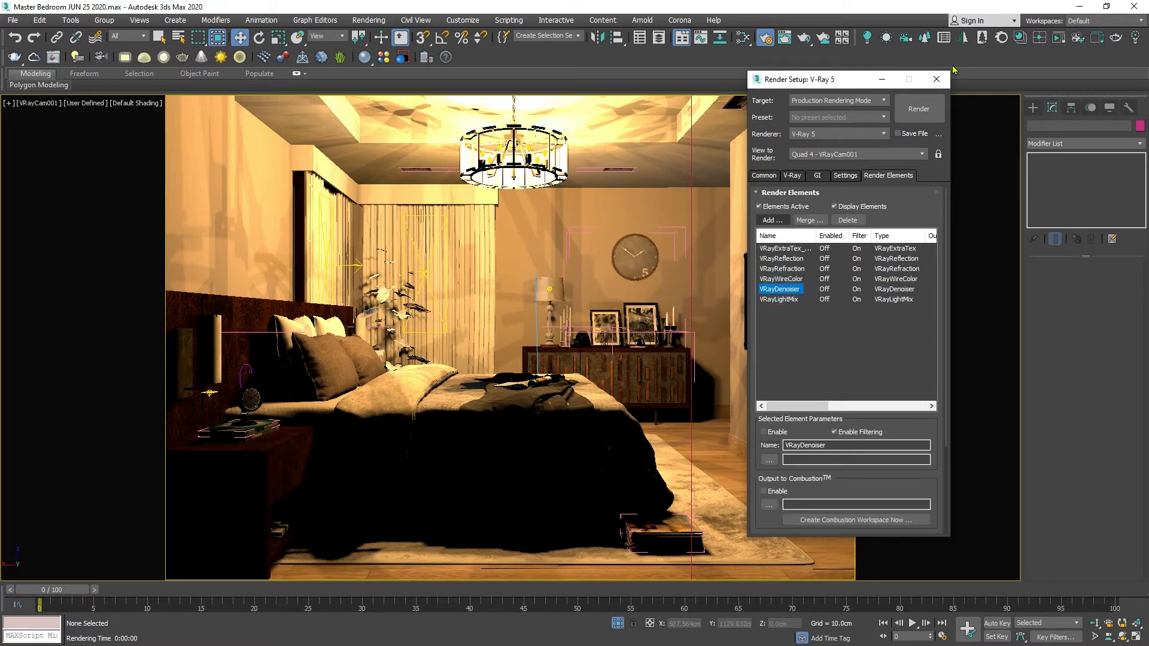
{"action": "left_click", "coordinate": [936, 84]}
Open the V-Ray Frame Buffer and start an interactive render of the bedroom
{"action": "right_click", "coordinate": [682, 229]}
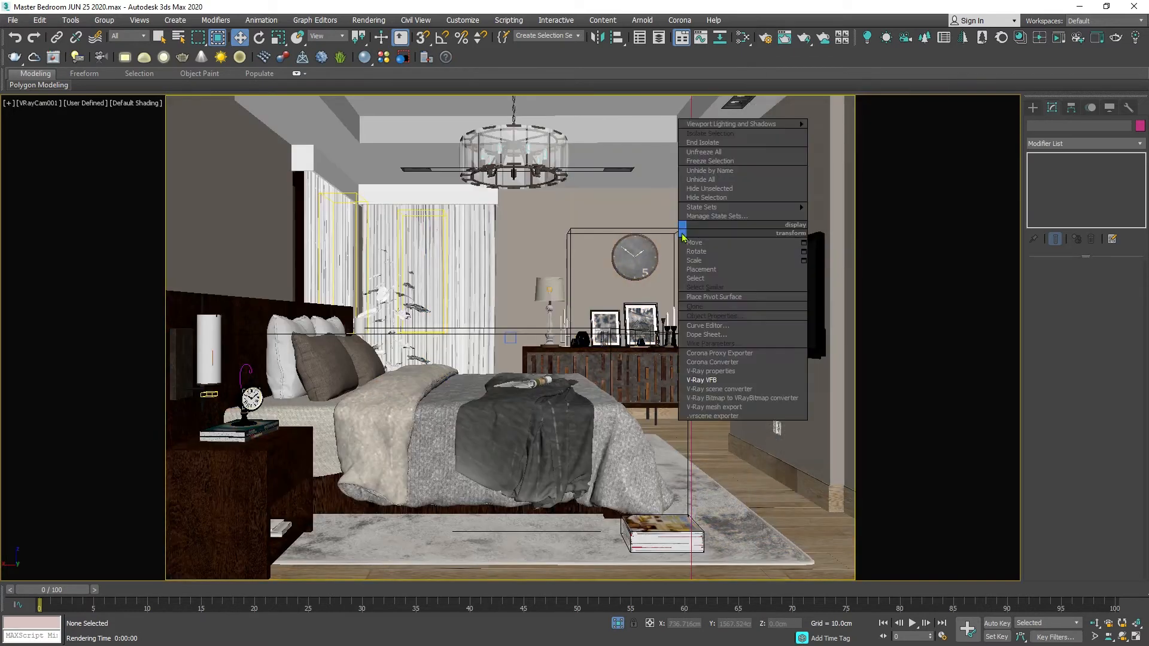
{"action": "left_click", "coordinate": [700, 382]}
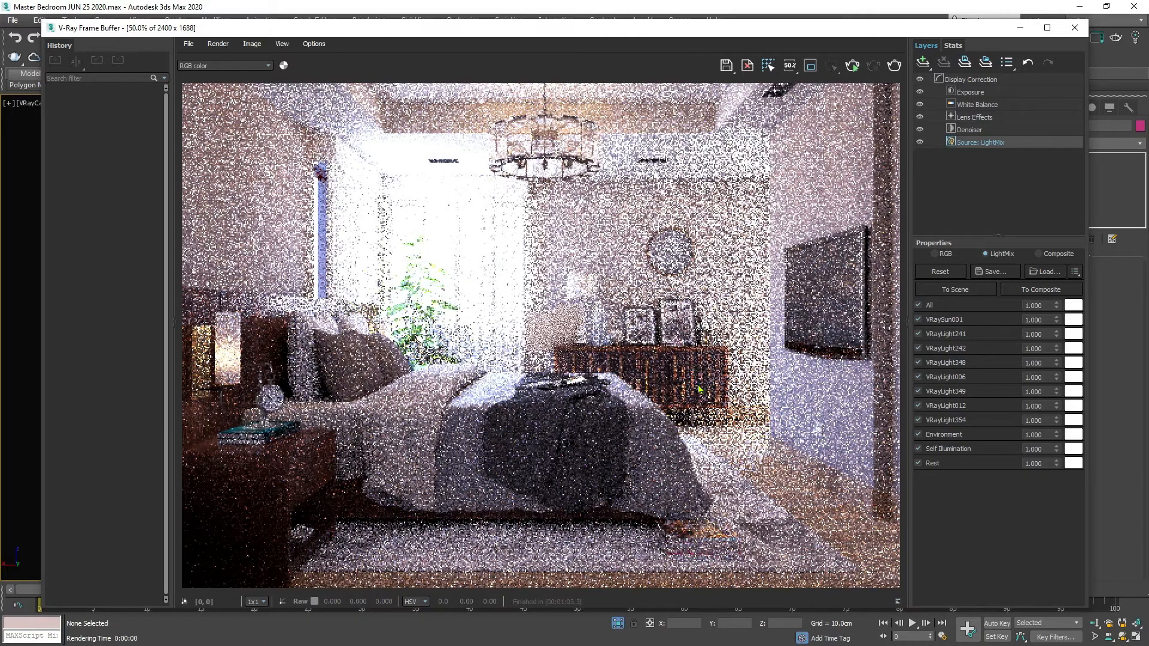
{"action": "left_click", "coordinate": [853, 65]}
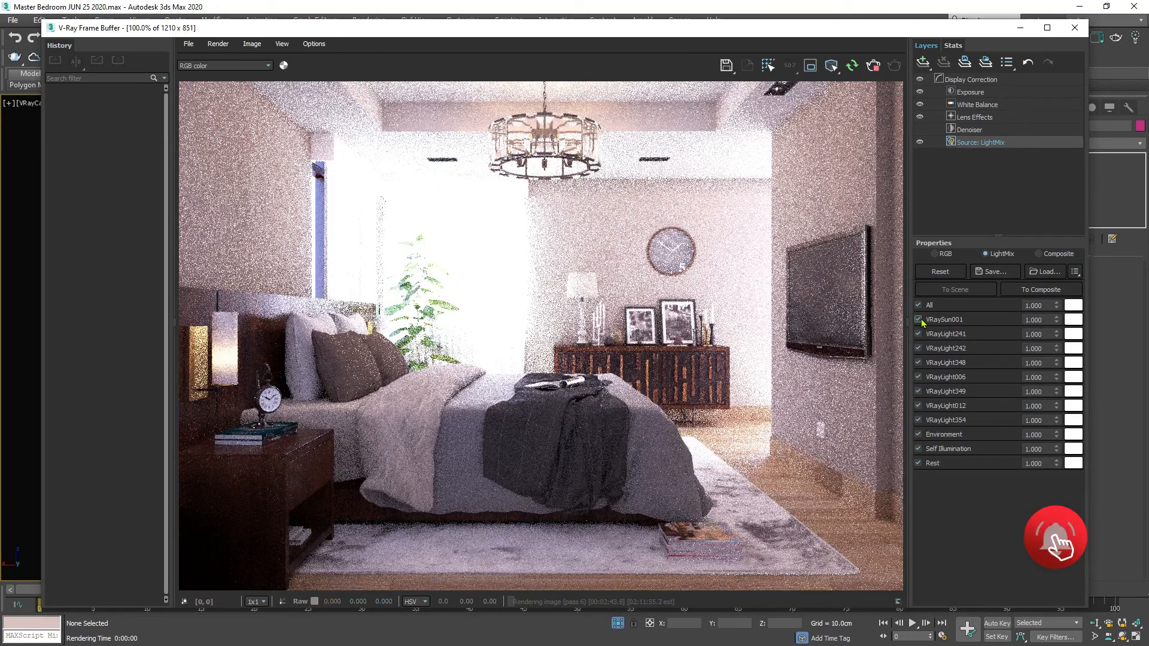
Switch VRaySun001 off and on in the LightMix to compare the sun's contribution to the bedroom
{"action": "left_click", "coordinate": [919, 320]}
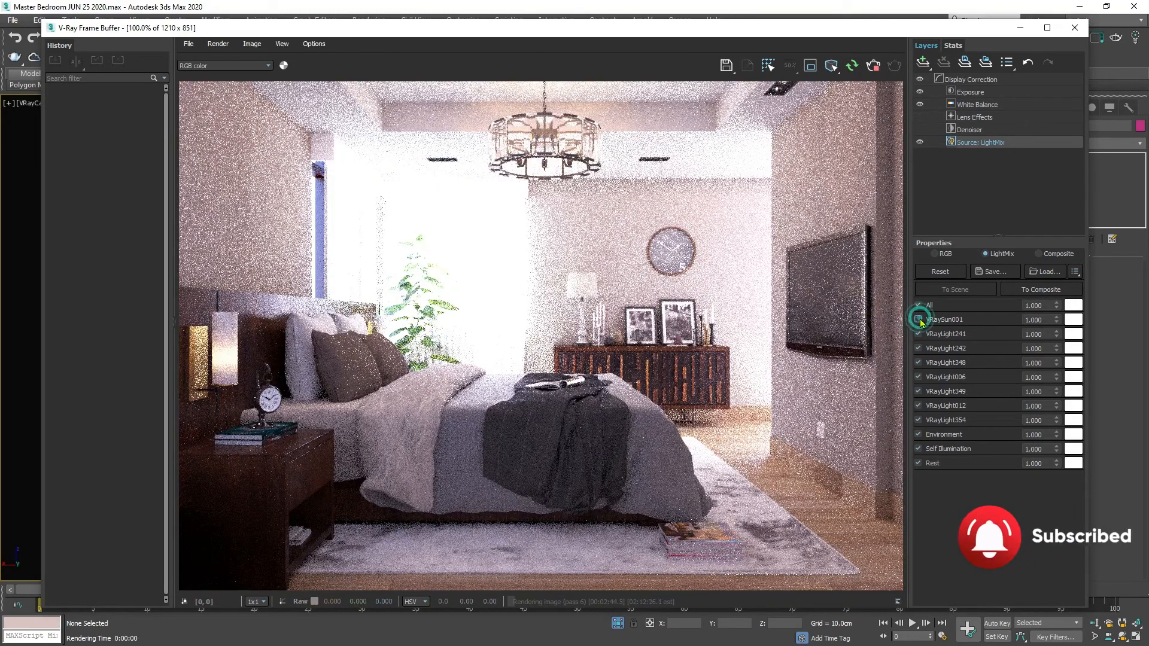
{"action": "left_click", "coordinate": [919, 320]}
{"action": "left_click", "coordinate": [919, 320]}
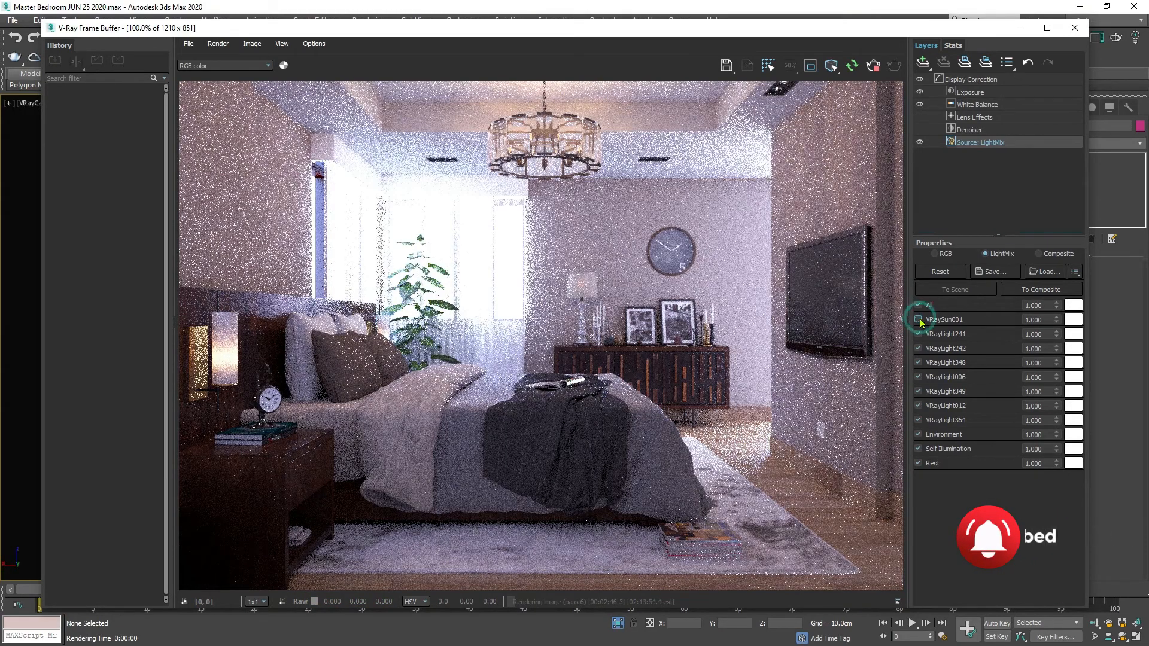
{"action": "left_click", "coordinate": [919, 320]}
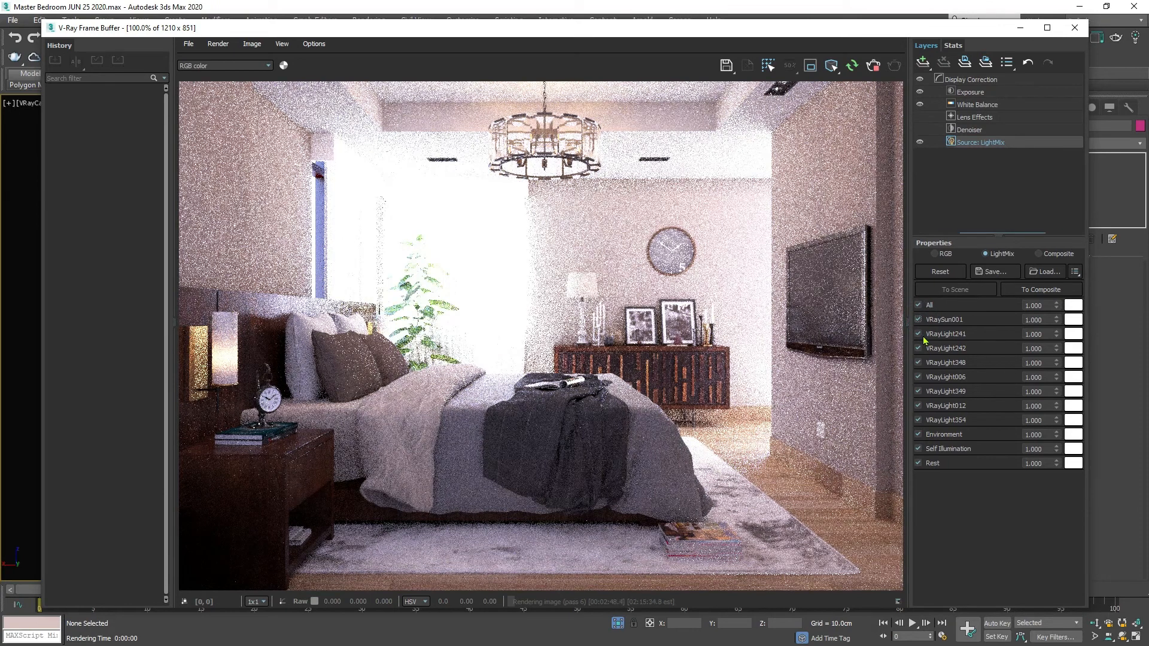
Toggle VRayLight241, VRayLight348 and VRayLight006 off and on in the LightMix to compare each light's effect
{"action": "left_click", "coordinate": [919, 334]}
{"action": "left_click", "coordinate": [919, 336]}
{"action": "left_click", "coordinate": [918, 363]}
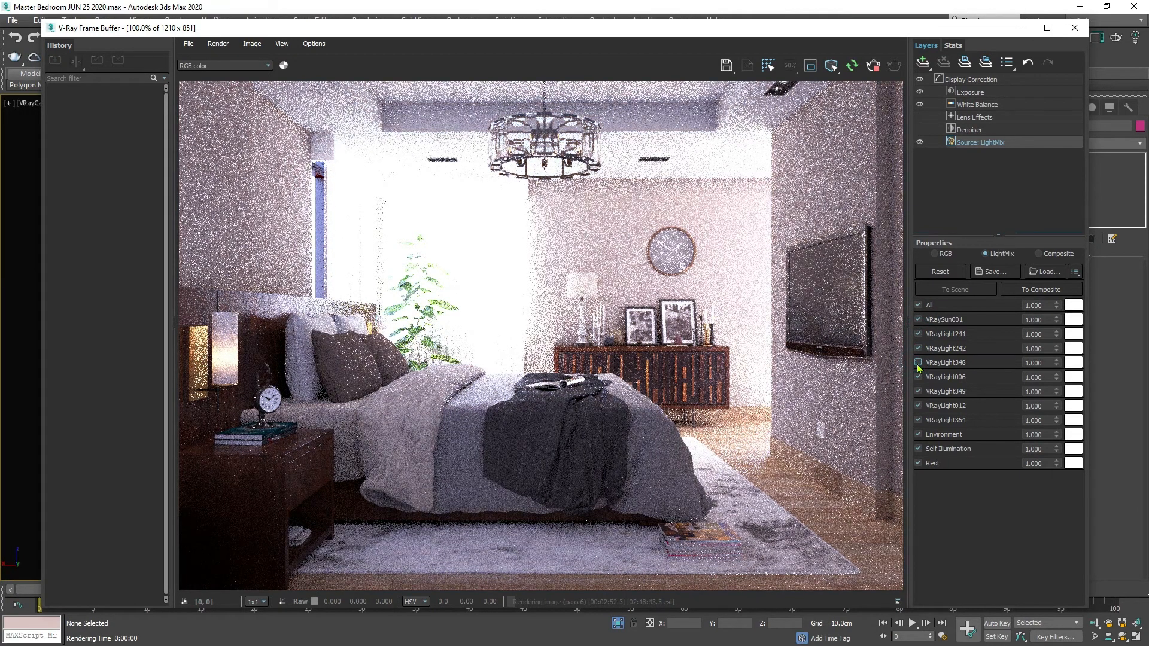
{"action": "left_click", "coordinate": [918, 363]}
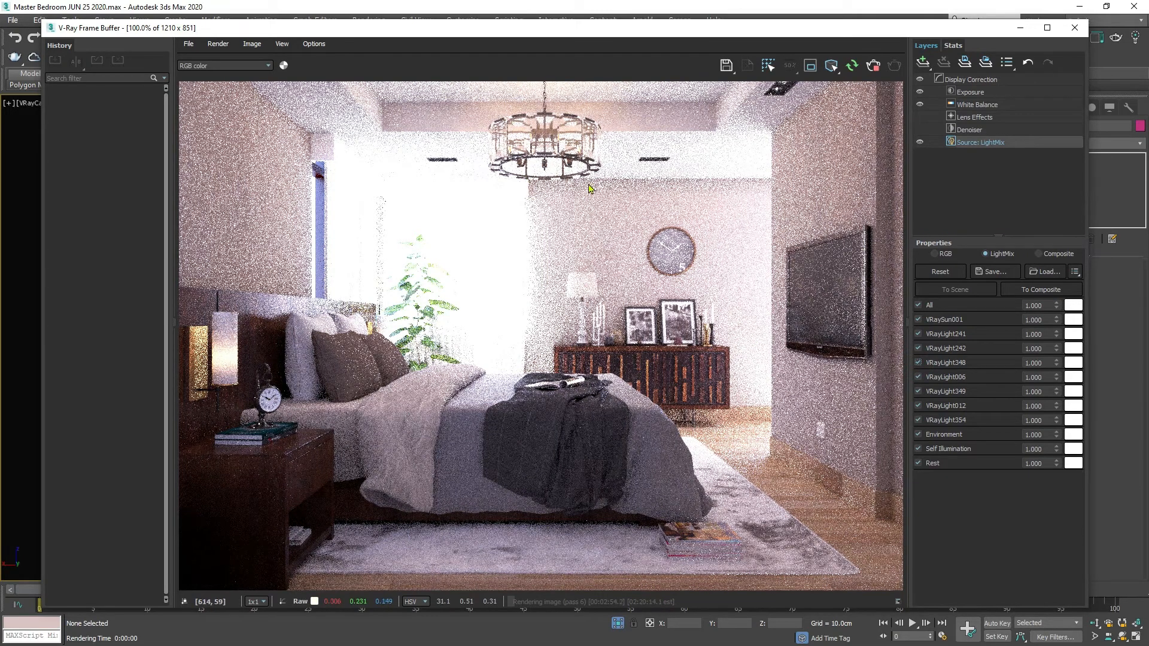
{"action": "left_click", "coordinate": [919, 378]}
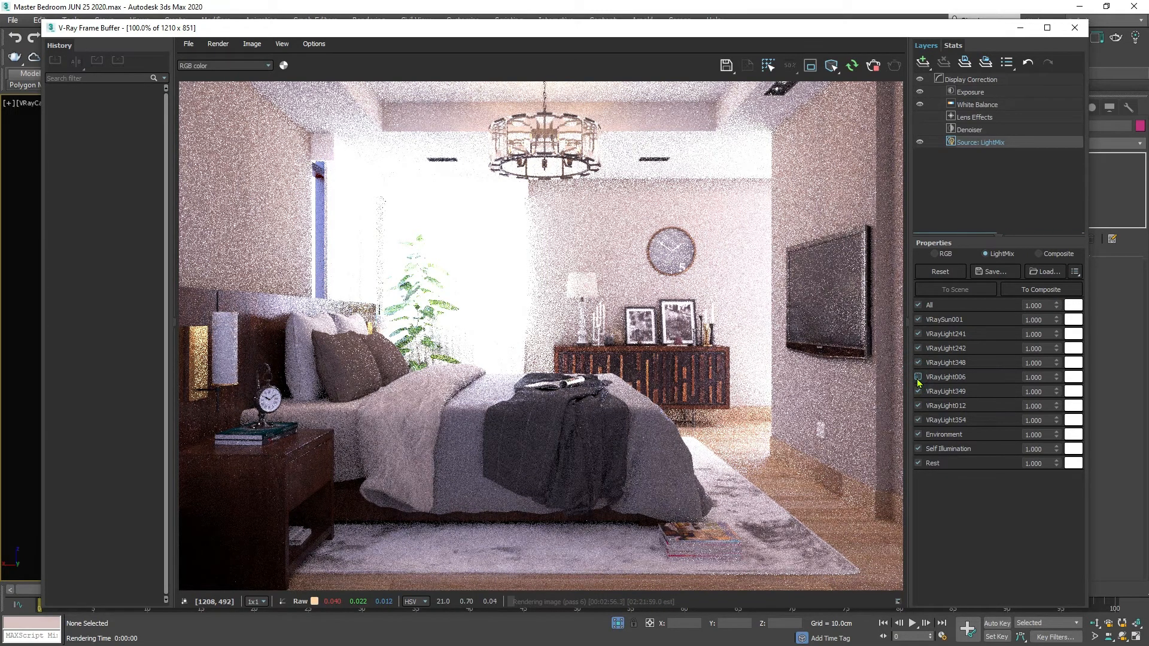
{"action": "left_click", "coordinate": [919, 379]}
{"action": "left_click", "coordinate": [919, 380]}
{"action": "left_click", "coordinate": [919, 380]}
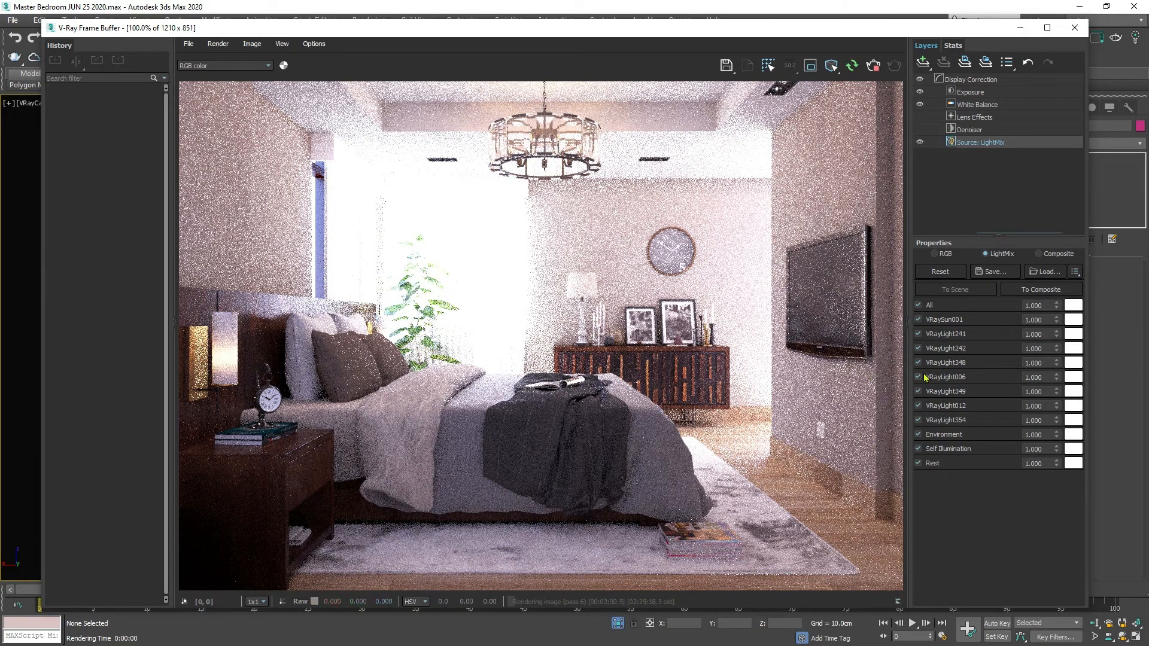
Set the intensity of VRayLight006 to 0.5 in the LightMix
{"action": "double_click", "coordinate": [1040, 377]}
{"action": "type", "text": "3"}
{"action": "key", "text": "Return"}
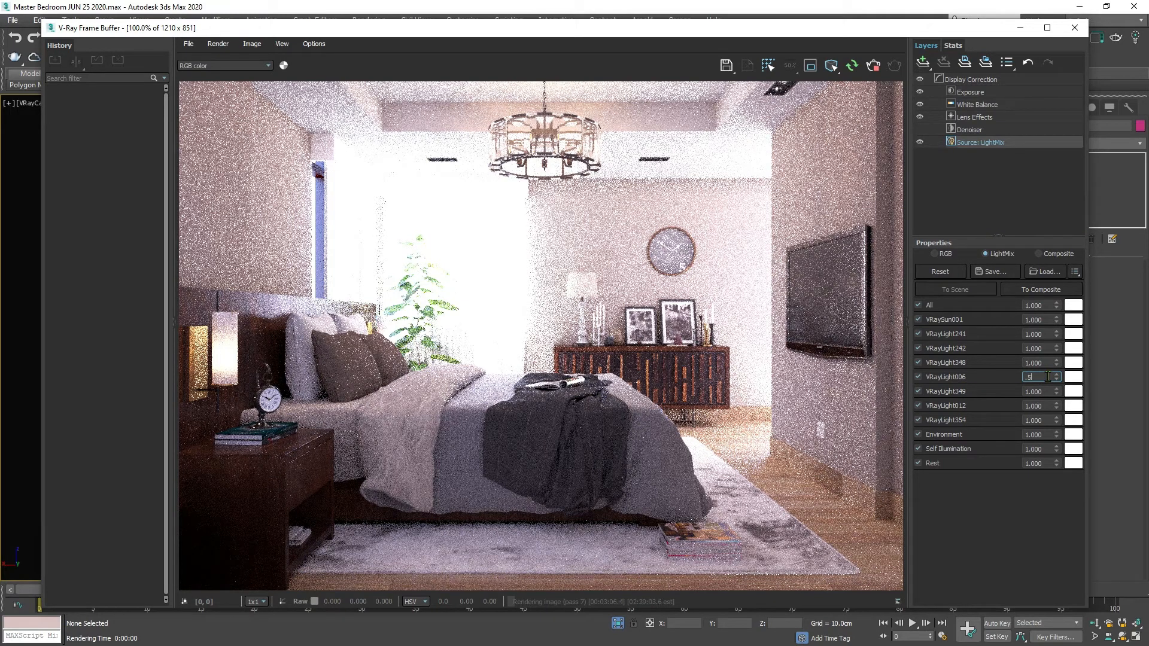
Confirm the 0.5 intensity for VRayLight006 and switch VRayLight012 off in the LightMix
{"action": "key", "text": "Return"}
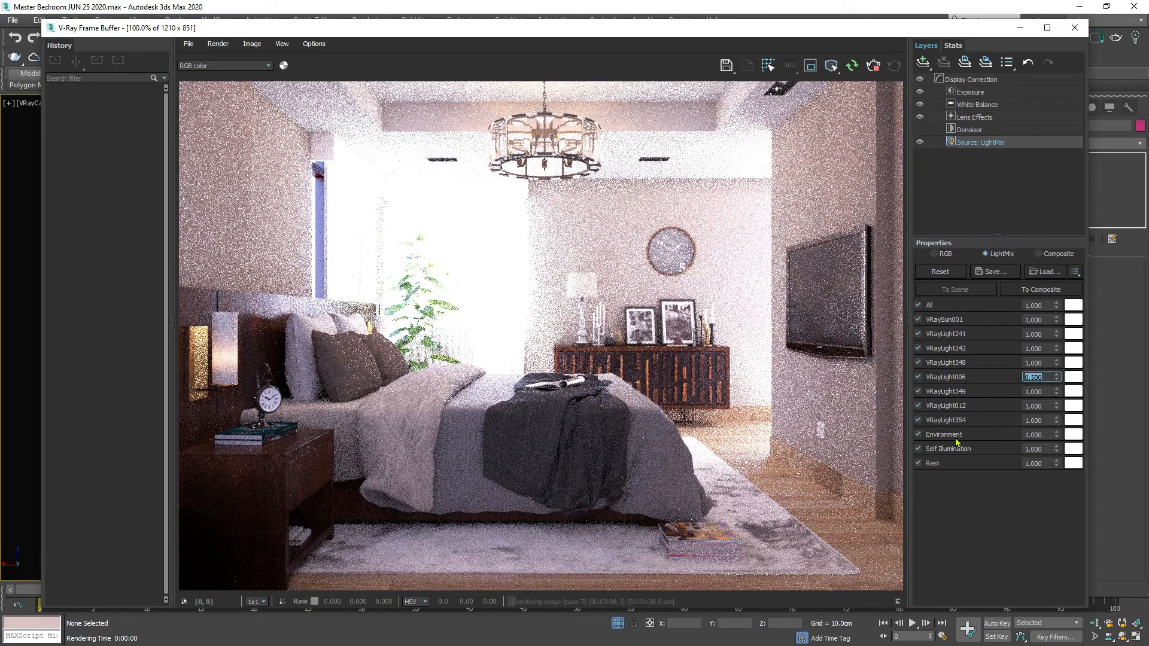
{"action": "left_click", "coordinate": [920, 406]}
{"action": "left_click", "coordinate": [920, 406]}
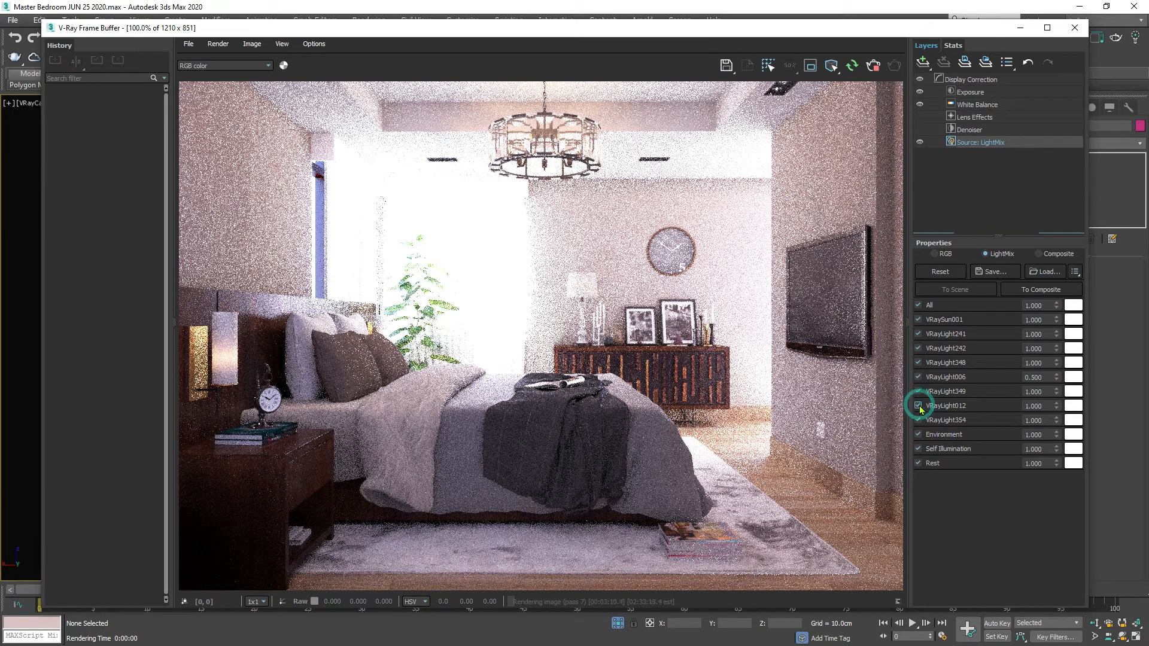
{"action": "left_click", "coordinate": [920, 406]}
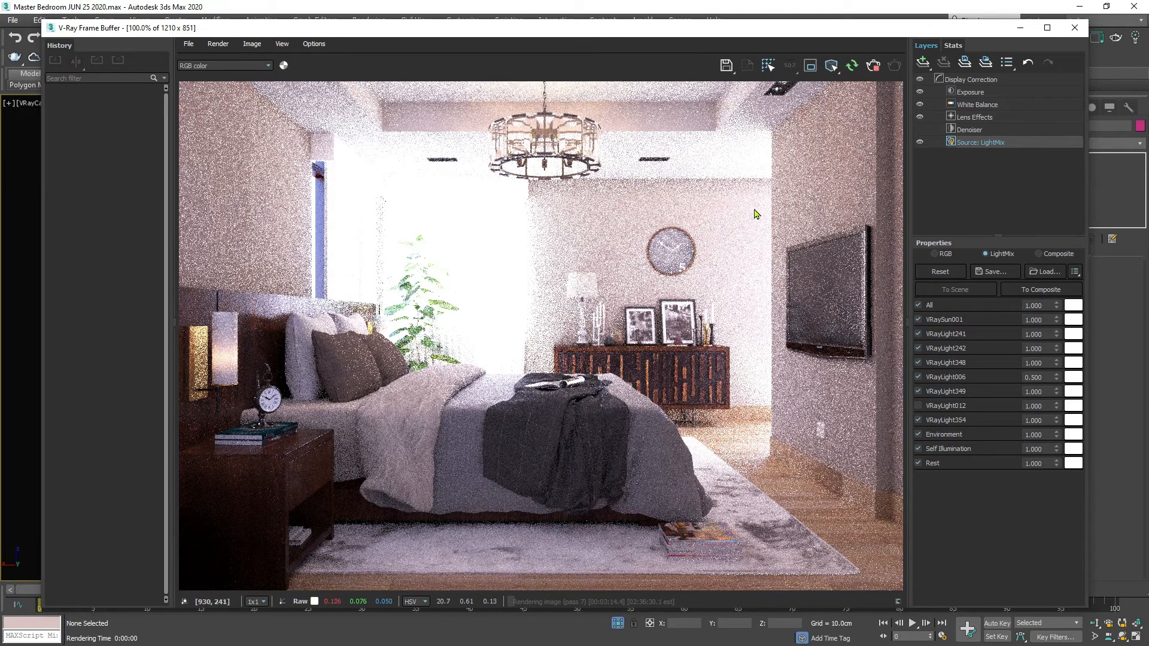
Toggle the Denoiser layer on and off to compare the bedroom render with and without denoising
{"action": "left_click", "coordinate": [951, 130]}
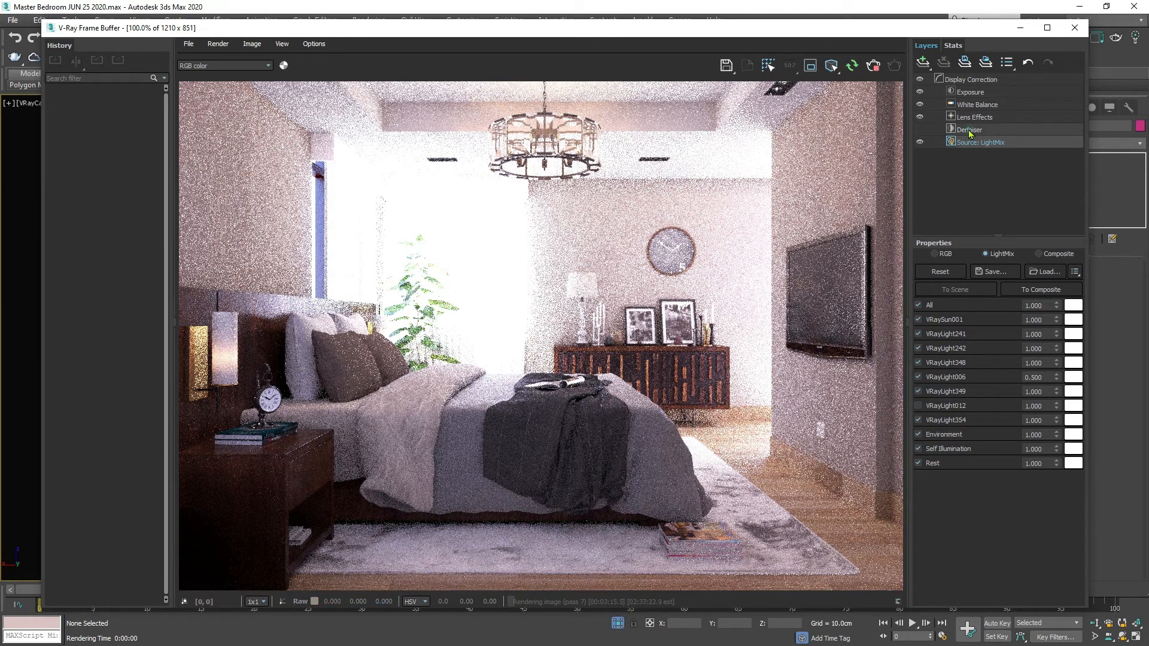
{"action": "left_click", "coordinate": [921, 132]}
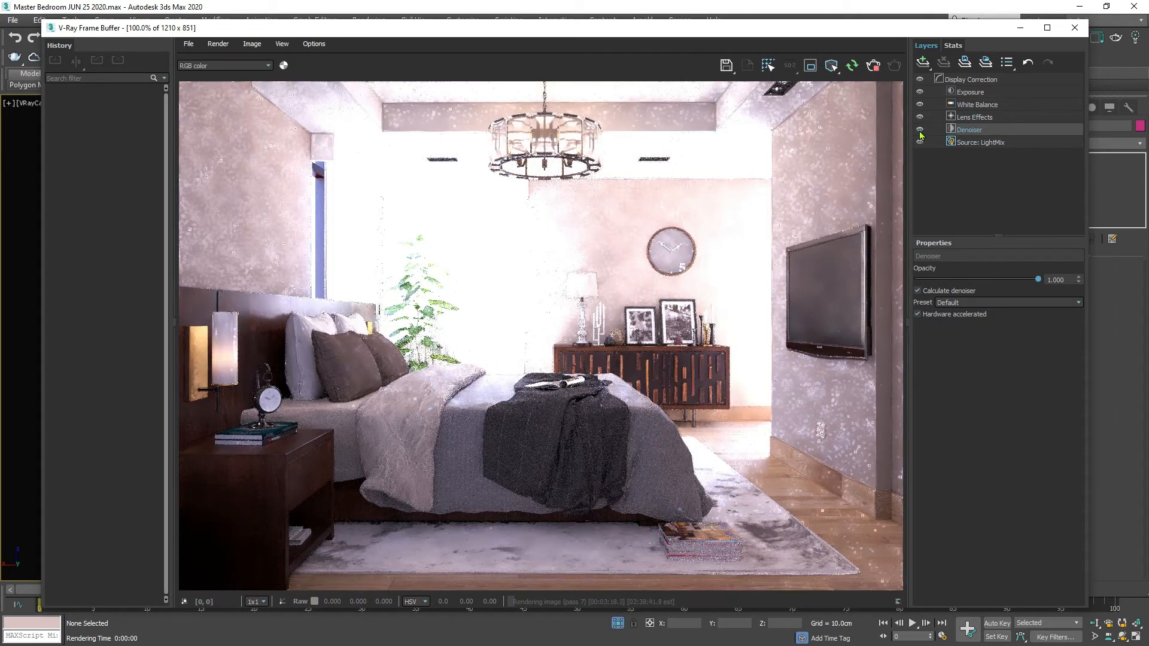
{"action": "left_click", "coordinate": [920, 131]}
{"action": "left_click", "coordinate": [920, 131]}
{"action": "left_click", "coordinate": [920, 132]}
Raise the Exposure layer's exposure to about -2.586 and the White Balance temperature to about 5621
{"action": "left_click", "coordinate": [970, 91]}
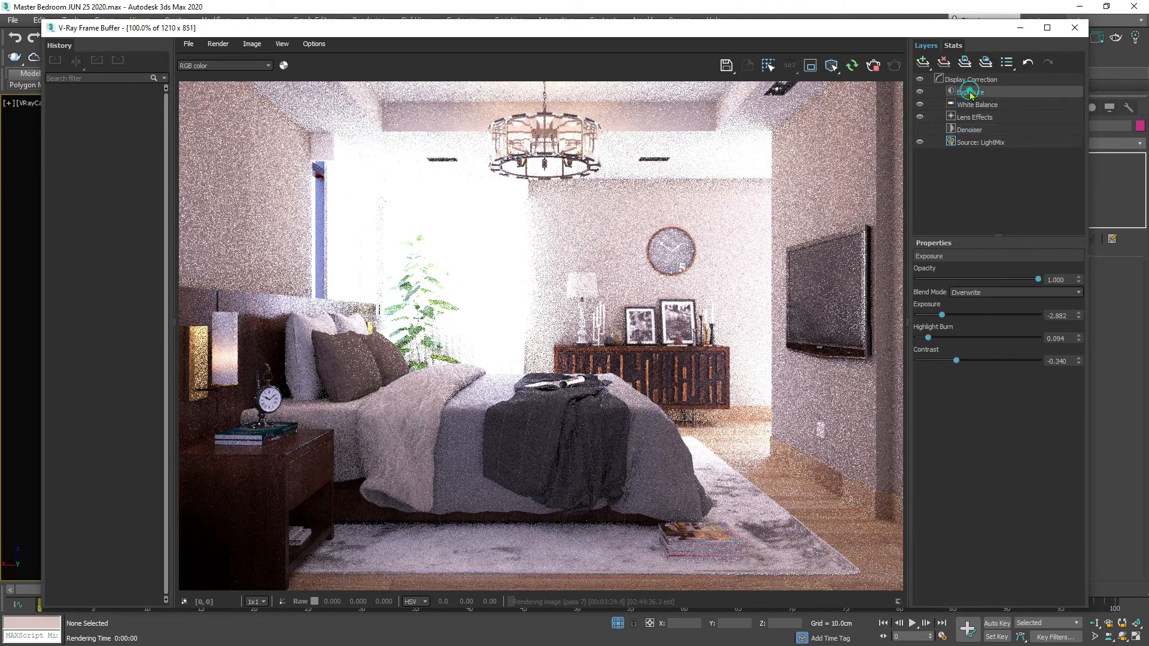
{"action": "left_click_drag", "start_coordinate": [942, 318], "coordinate": [947, 320]}
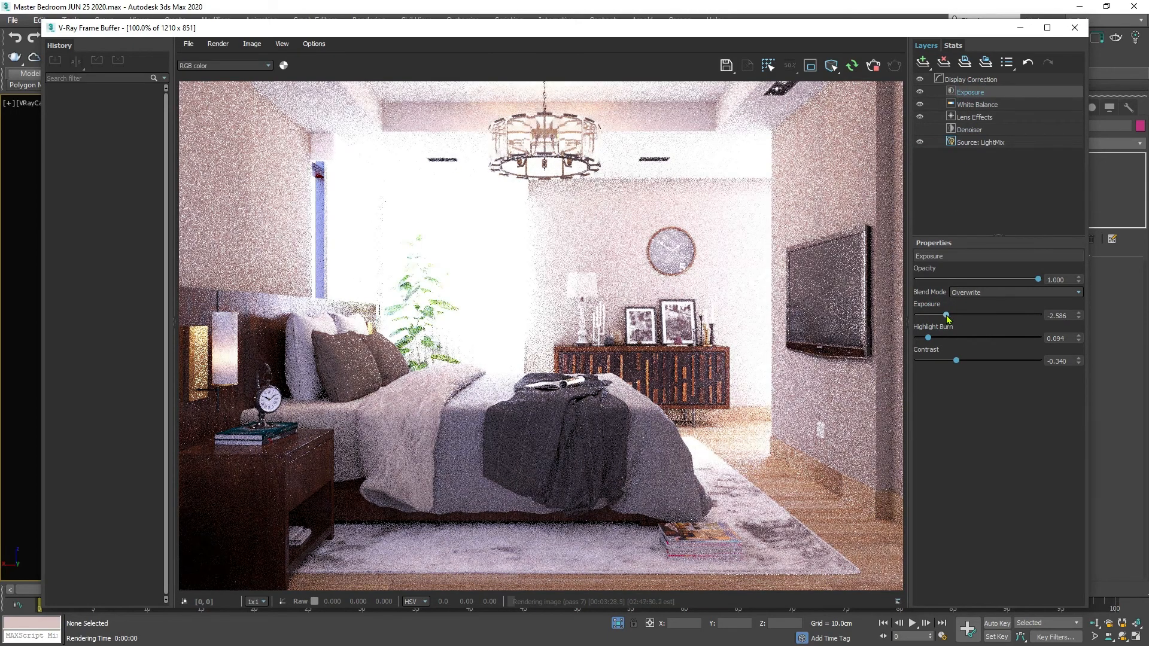
{"action": "left_click", "coordinate": [977, 105]}
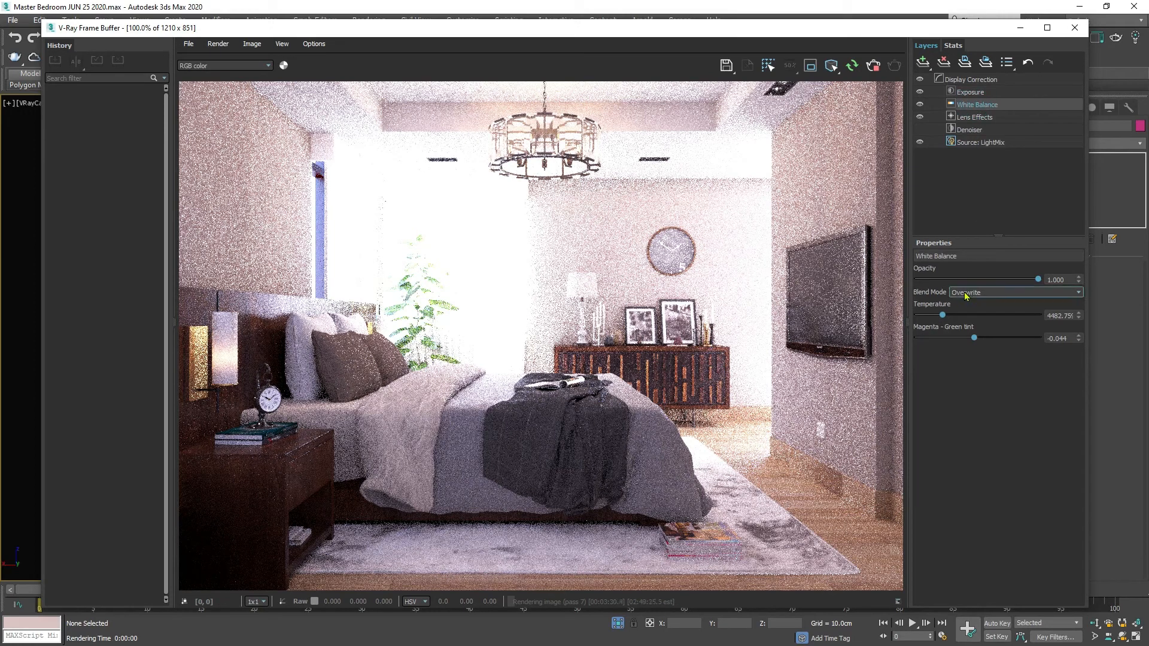
{"action": "left_click_drag", "start_coordinate": [945, 315], "coordinate": [978, 320]}
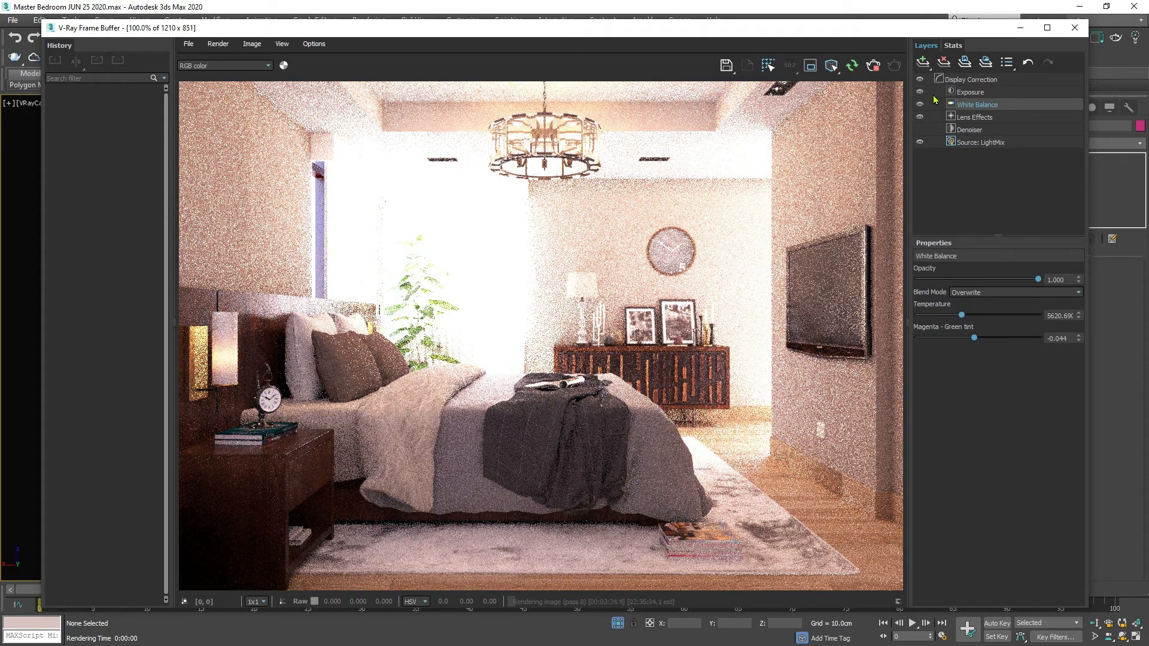
Add a Curves correction layer and bend the Master curve upward from its upper end point to brighten the midtones
{"action": "left_click", "coordinate": [924, 62]}
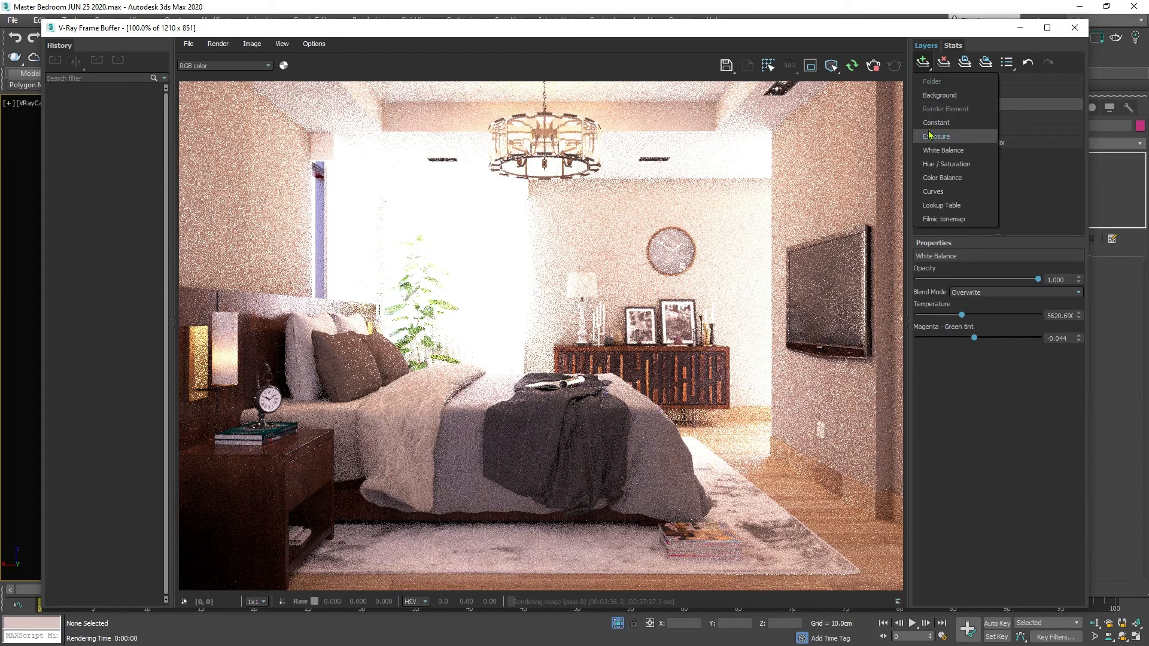
{"action": "left_click", "coordinate": [932, 192]}
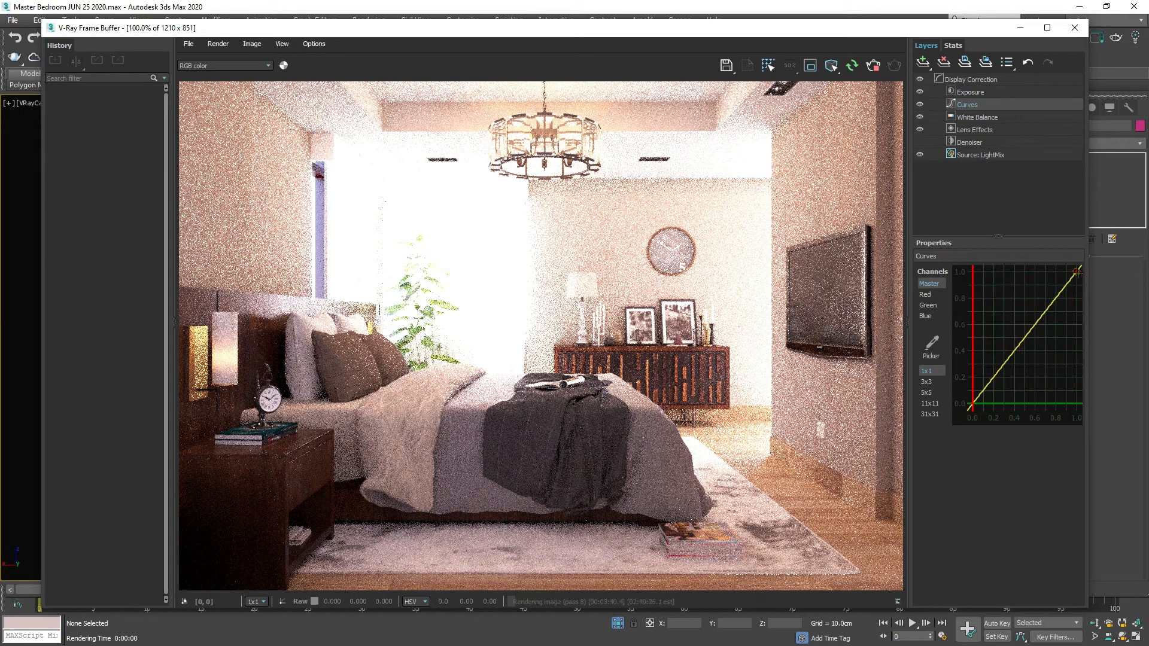
{"action": "right_click", "coordinate": [1078, 275]}
{"action": "left_click", "coordinate": [1086, 291]}
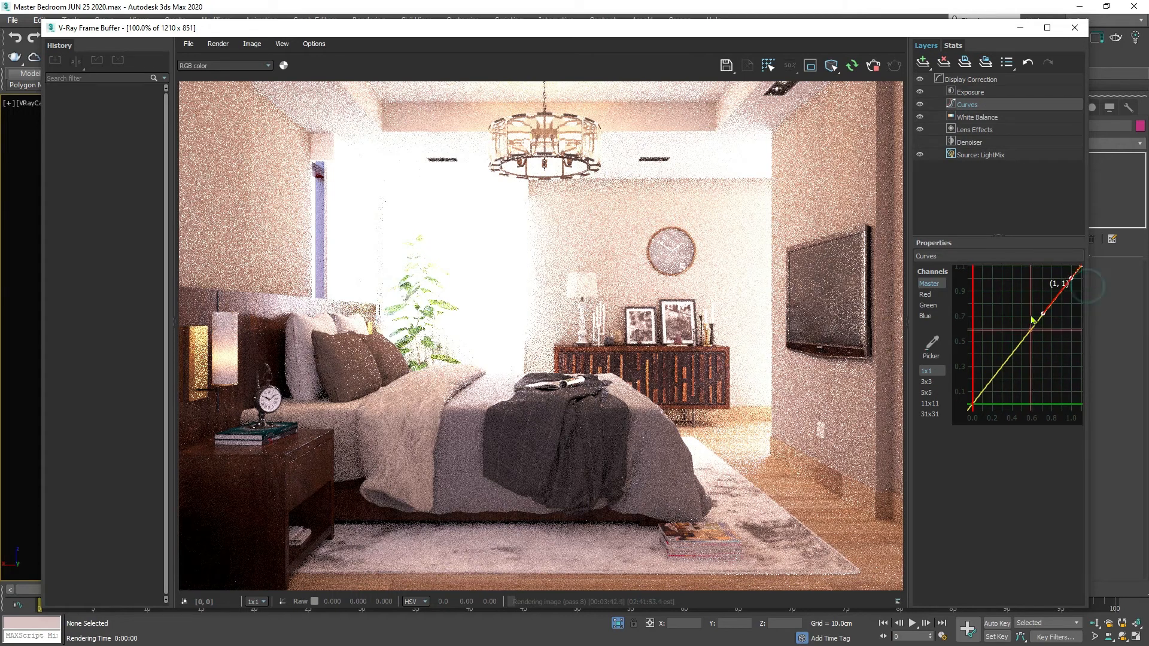
{"action": "left_click_drag", "start_coordinate": [1043, 313], "coordinate": [992, 299]}
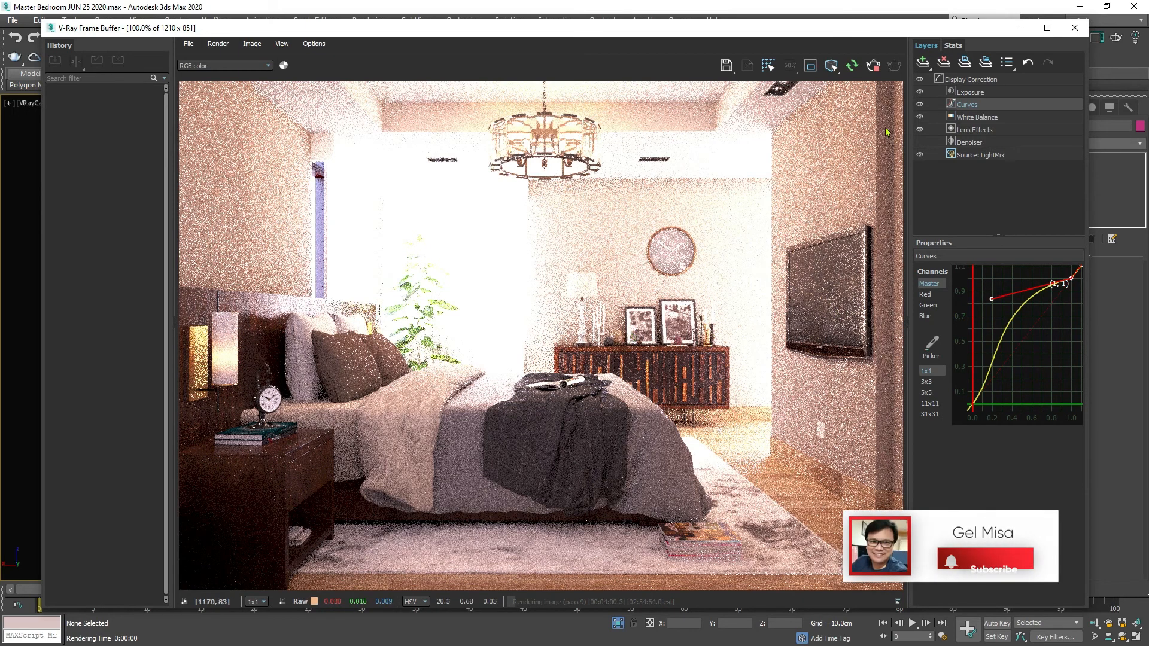
Lower the White Balance layer's temperature to about 4345 to cool the bedroom render
{"action": "left_click", "coordinate": [973, 117]}
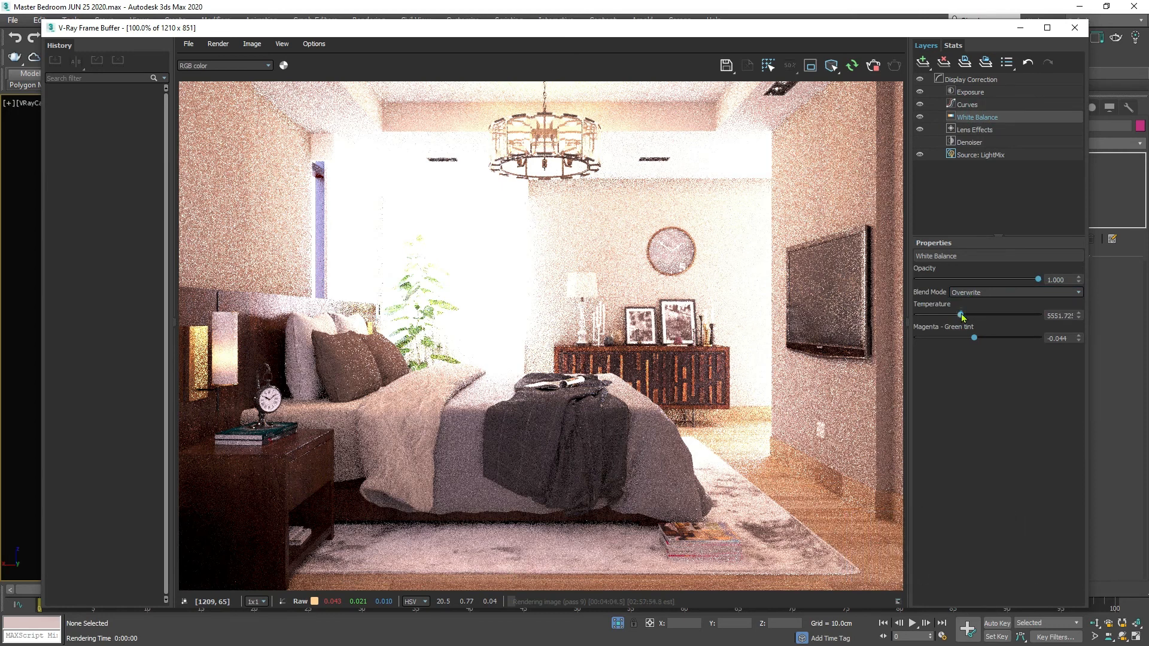
{"action": "left_click_drag", "start_coordinate": [963, 317], "coordinate": [949, 318]}
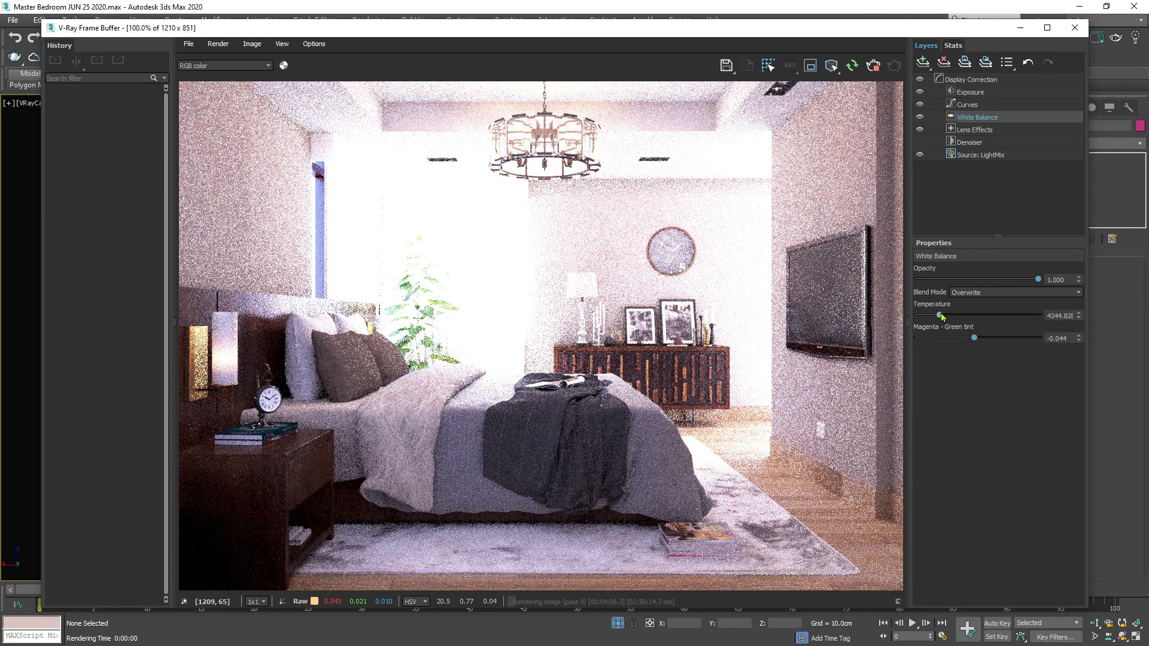